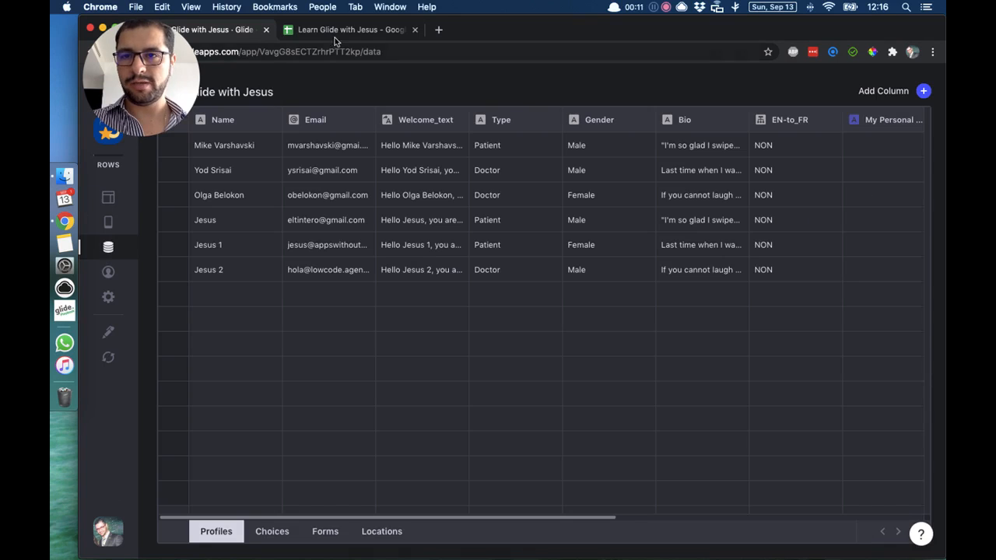
Review the submitted answers stored in the Forms table, then return to the app layout.
click(326, 535)
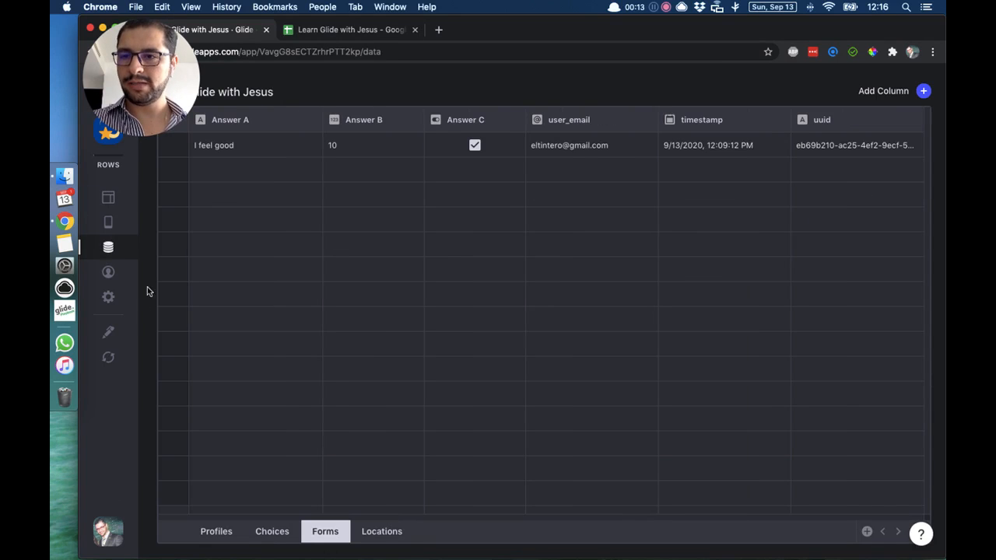
click(174, 147)
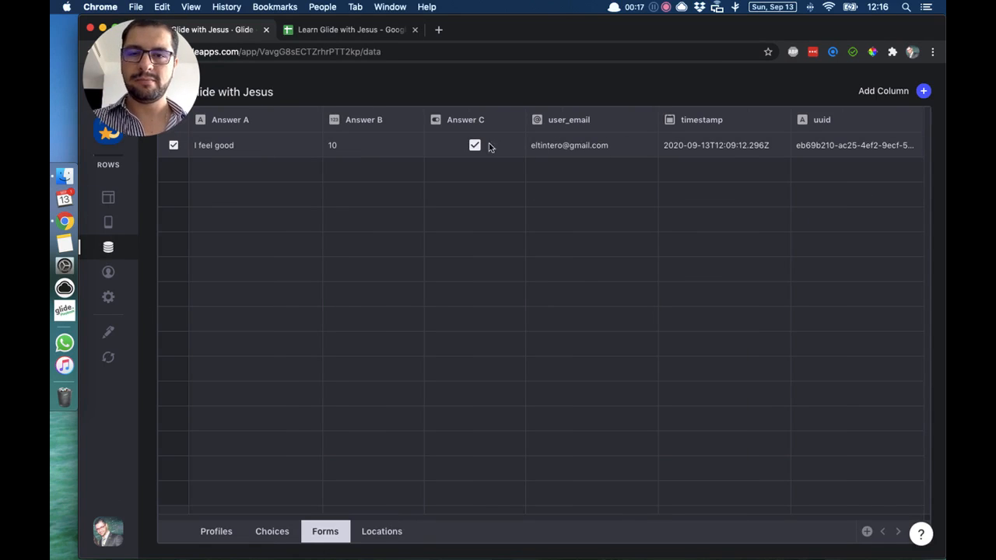
click(111, 204)
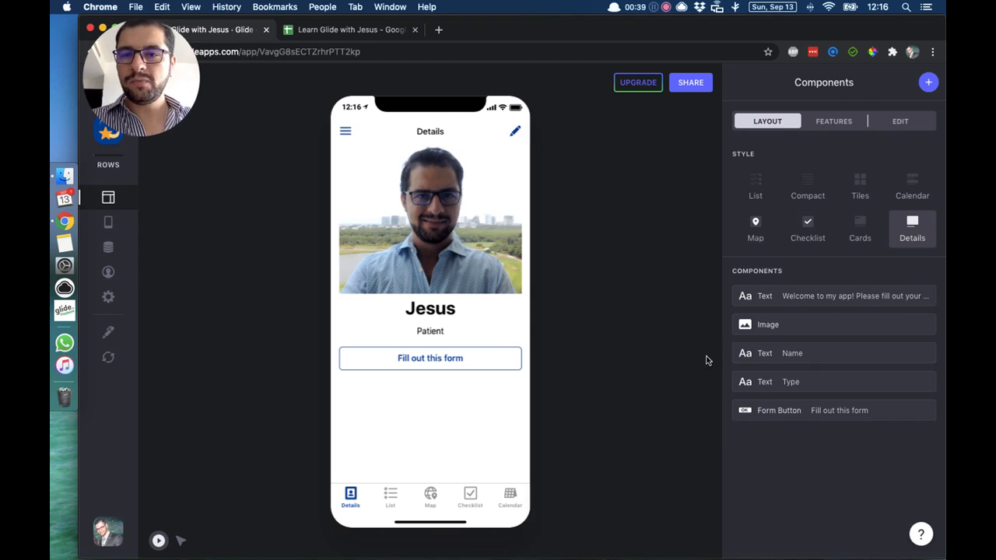
Add a new app tab labelled "Forms" that uses the Forms sheet as its source.
click(109, 222)
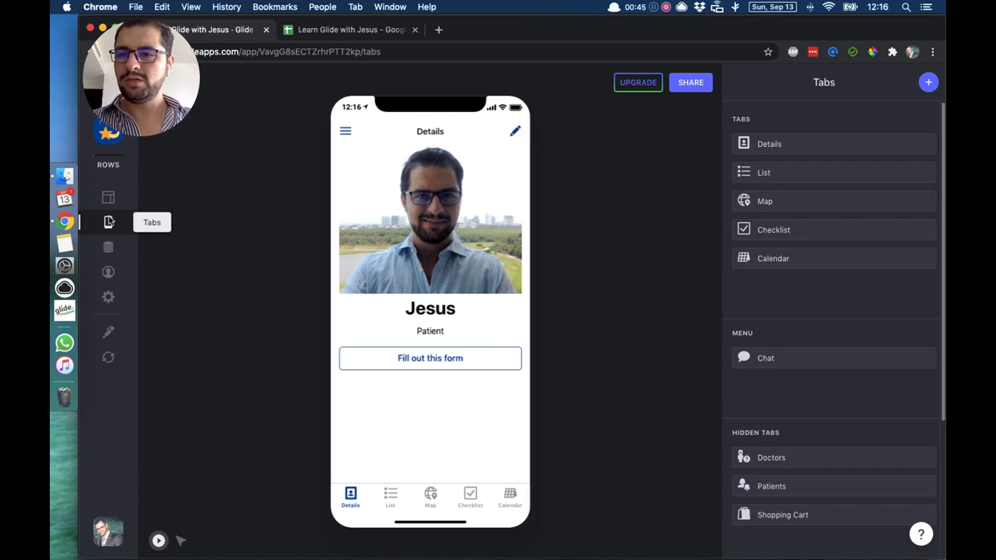
click(929, 83)
triple_click(824, 154)
text(Forms)
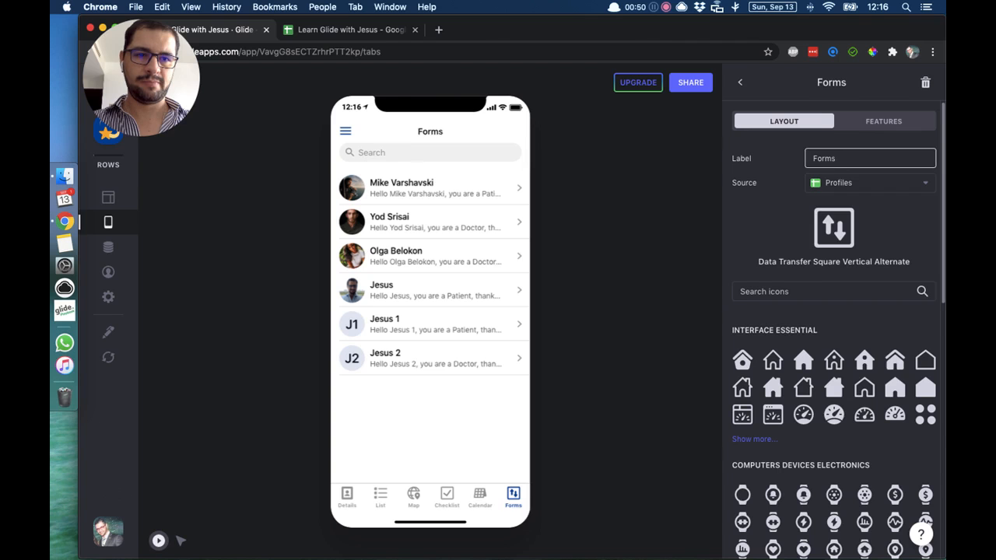
click(845, 191)
click(856, 256)
Search the icons for "form" and assign the Paper Write icon to the Forms tab.
click(786, 292)
text(form)
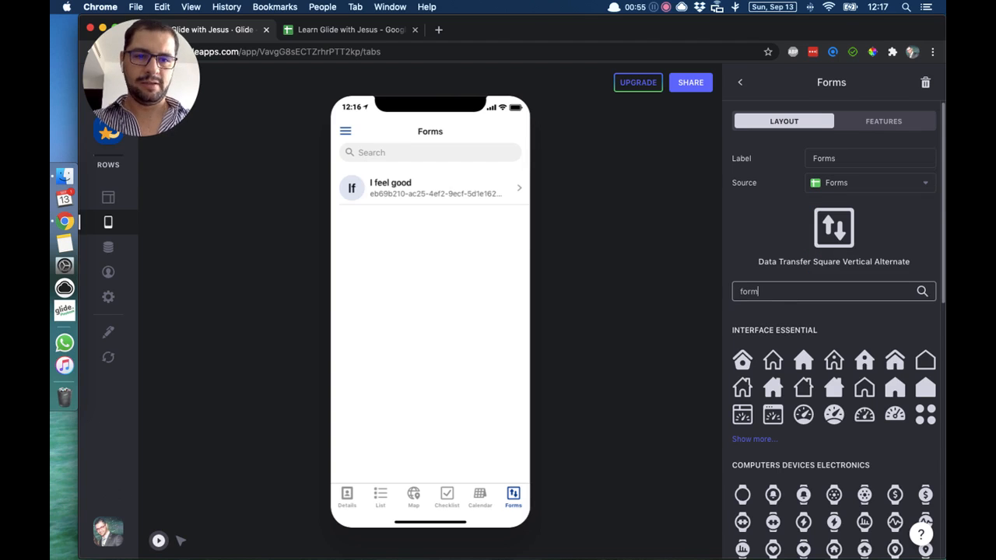
click(743, 387)
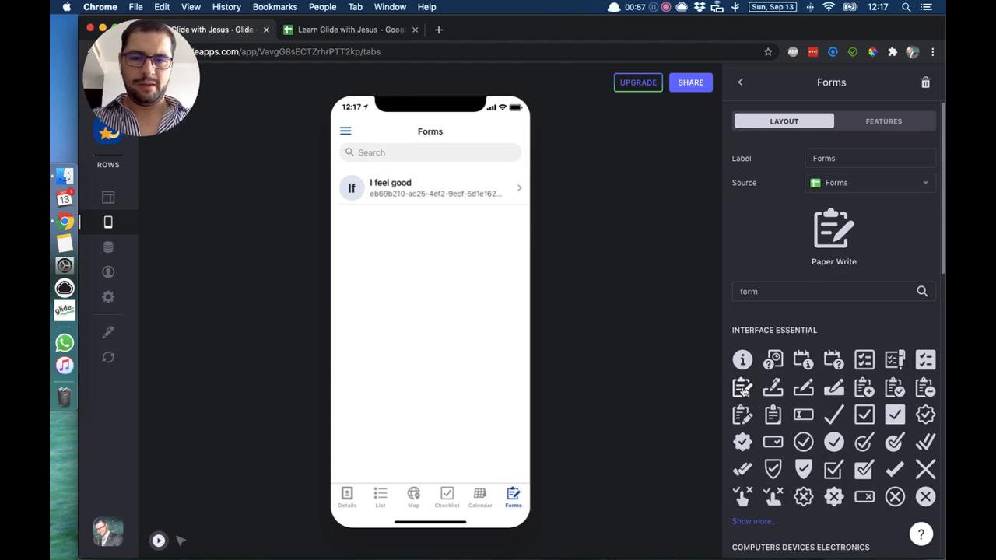
click(741, 83)
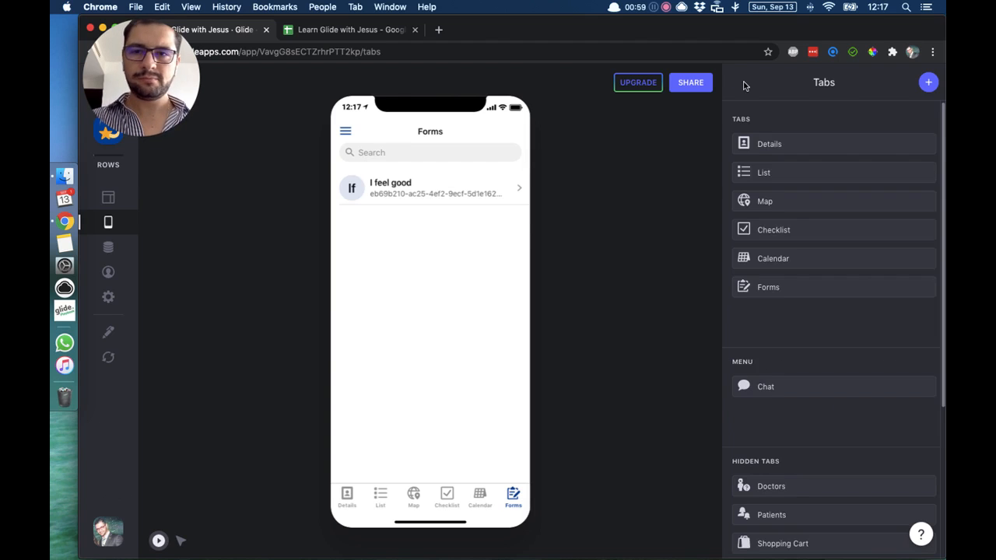
Inspect the Forms list layout and the default detail screen of the "I feel good" entry.
click(110, 199)
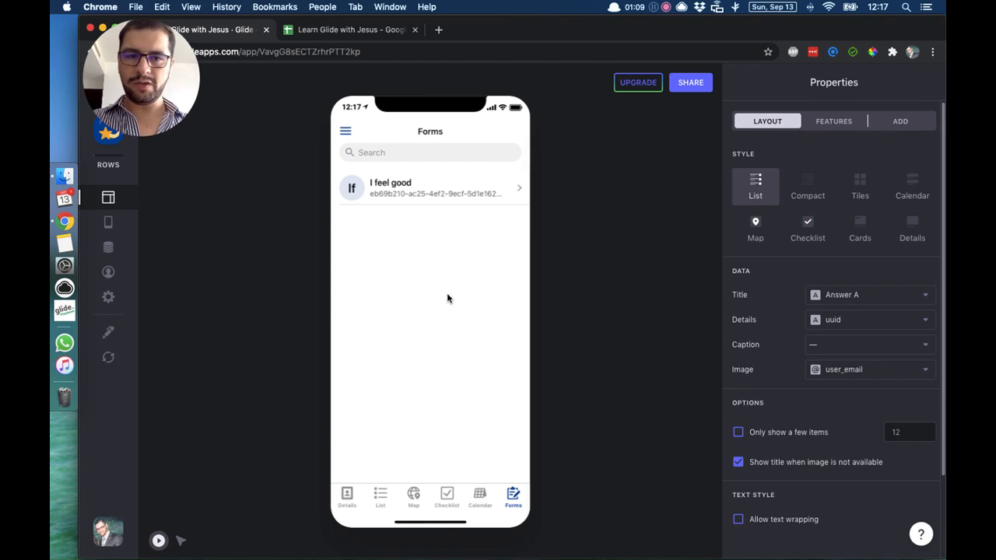
click(490, 197)
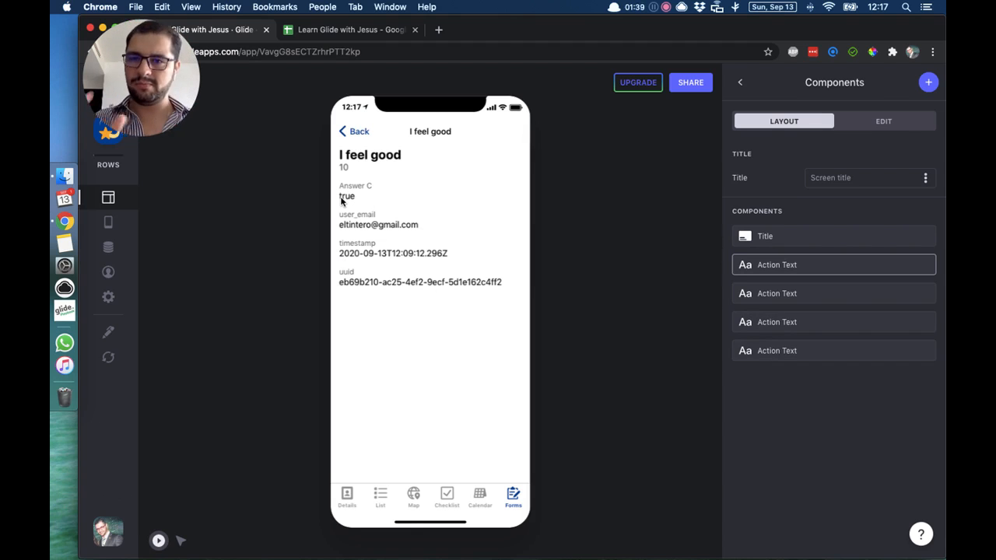
click(361, 133)
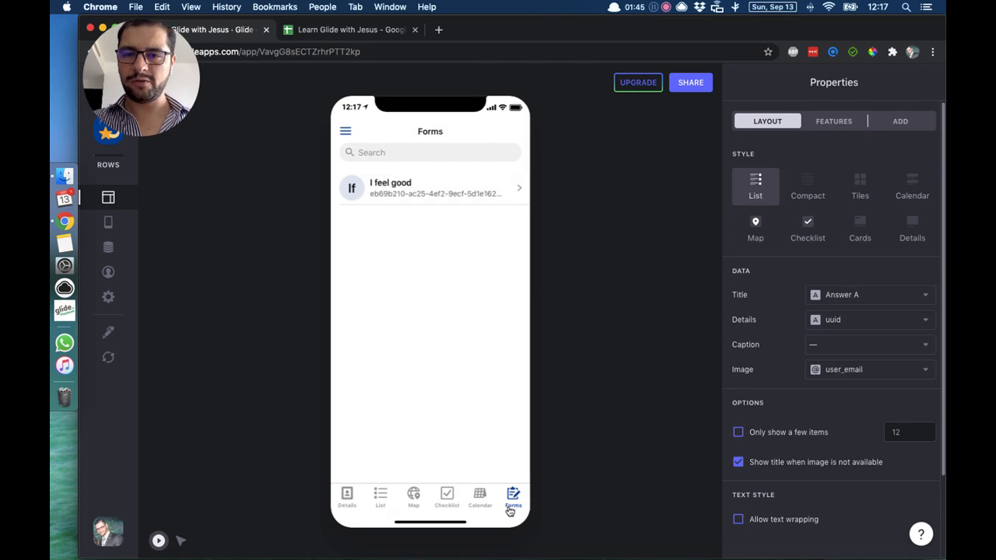
Set the screen title of the "I feel good" entry's detail screen to "Form".
click(433, 191)
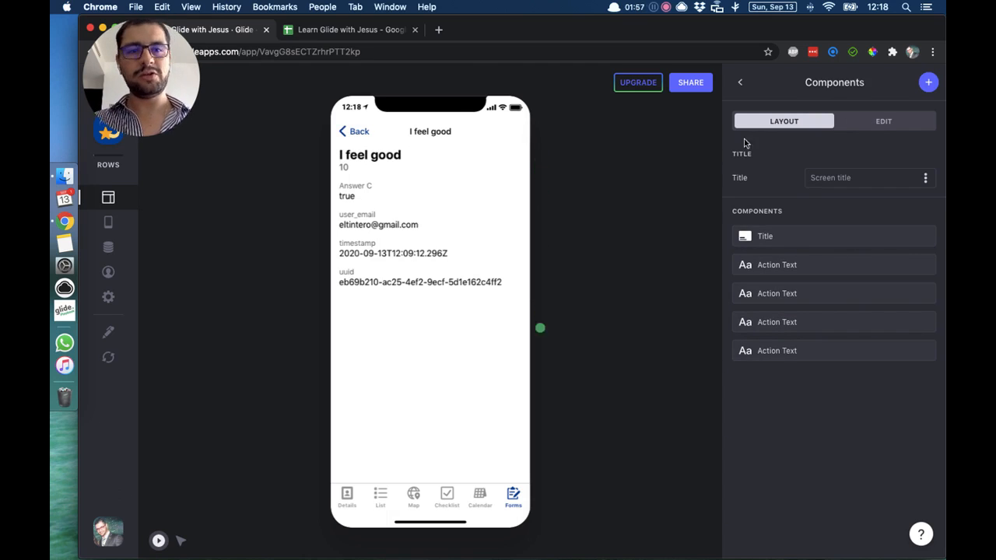
click(860, 178)
text(Form)
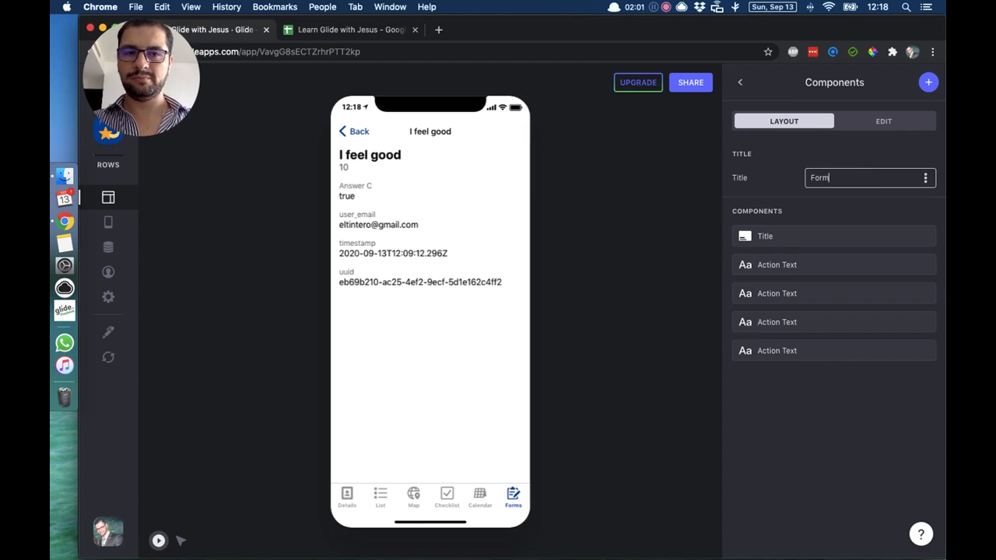
click(604, 278)
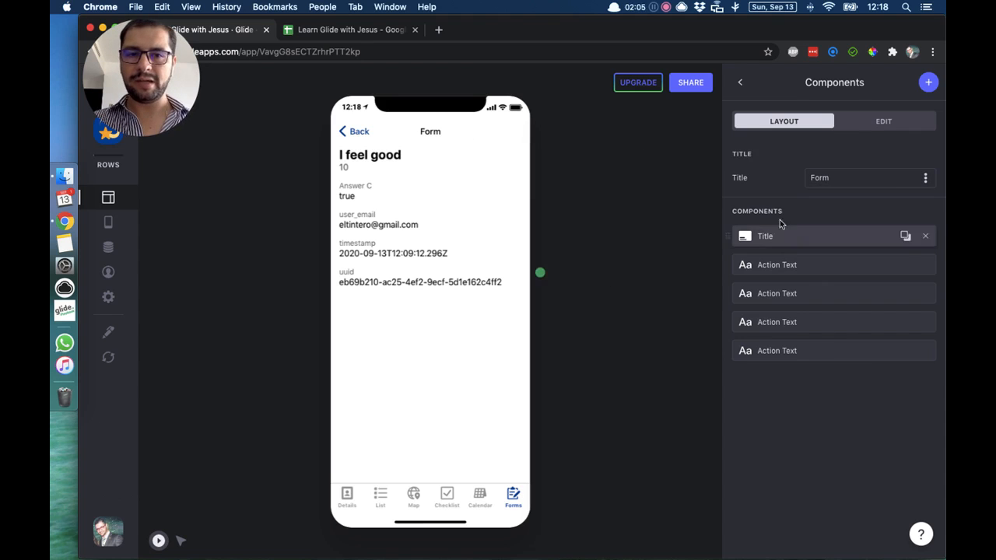
Remove the default Title component and all four Action Text components from the Form detail screen.
click(925, 236)
click(925, 236)
click(925, 236)
click(925, 237)
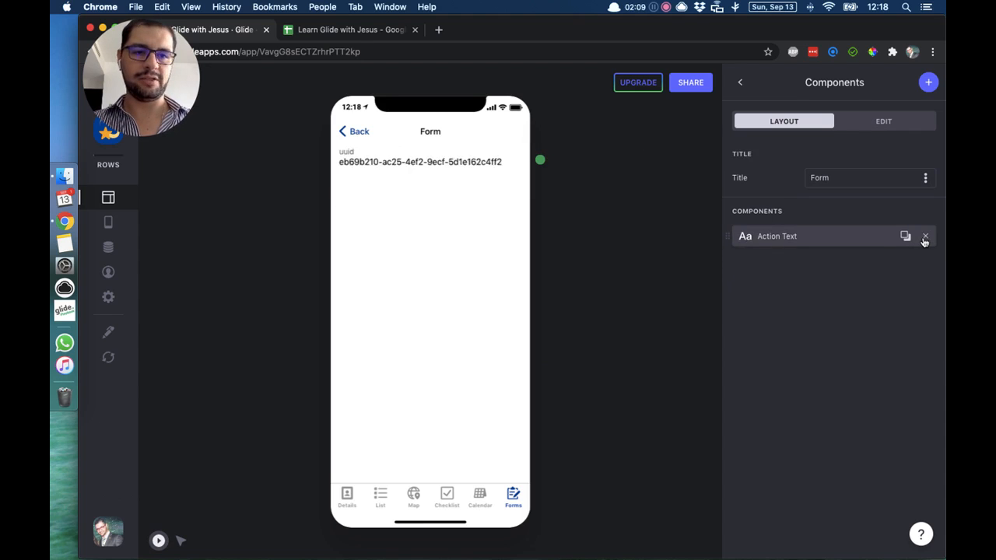
click(925, 237)
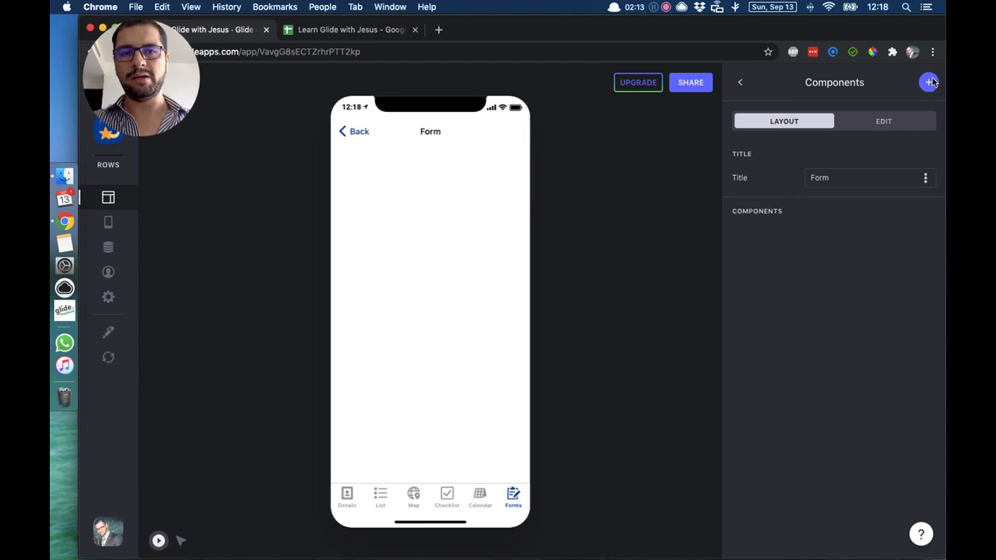
Add a Text component showing Answer A, styled as Headline 2 and centre-aligned.
click(930, 82)
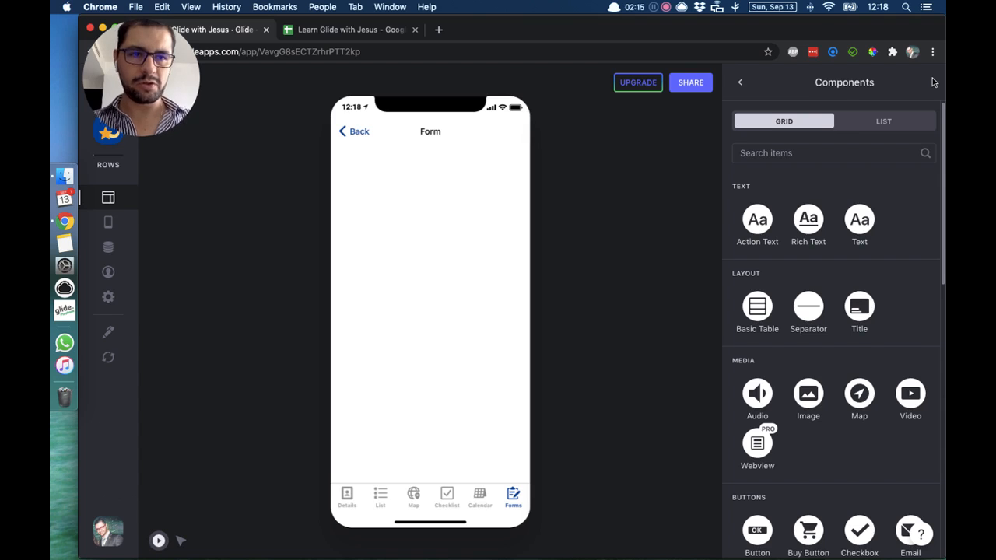
click(860, 222)
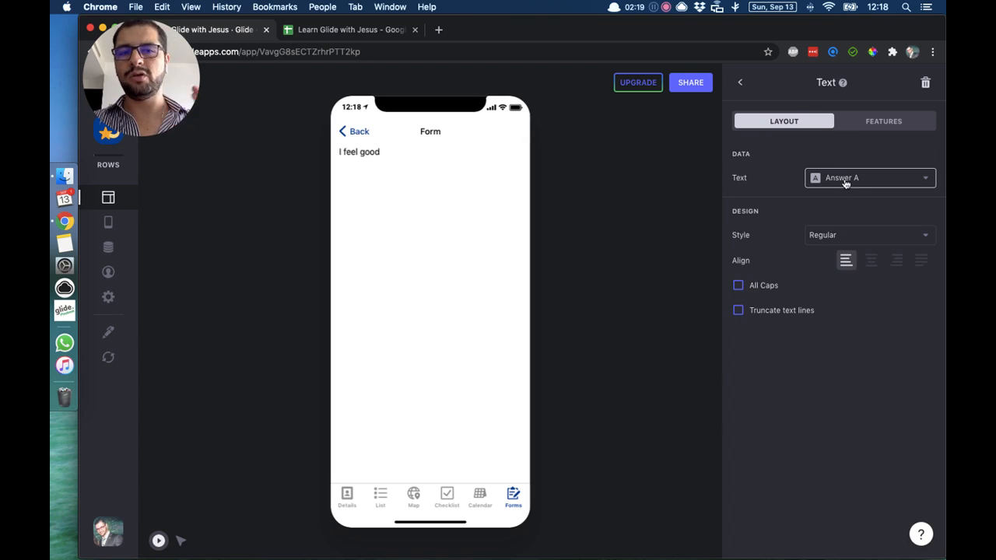
click(856, 238)
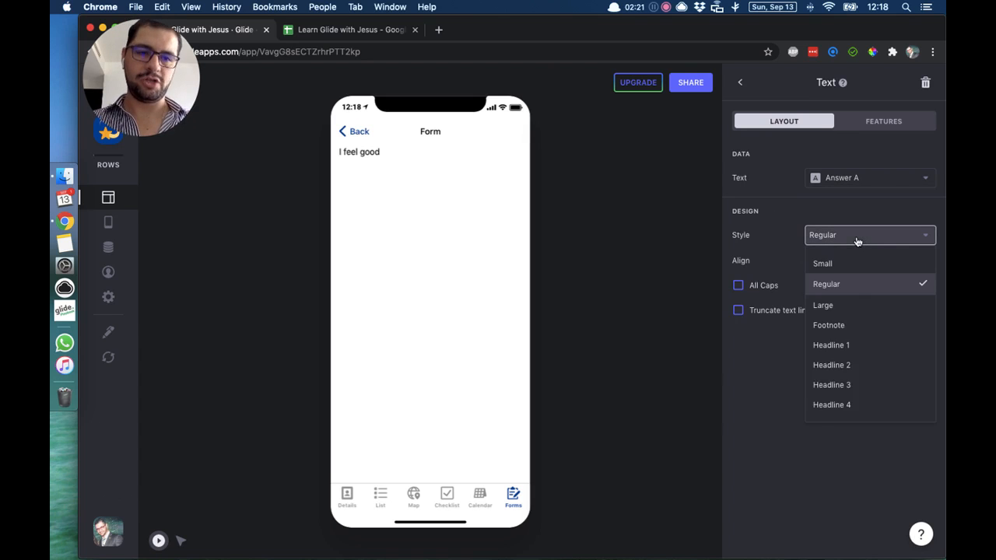
click(851, 363)
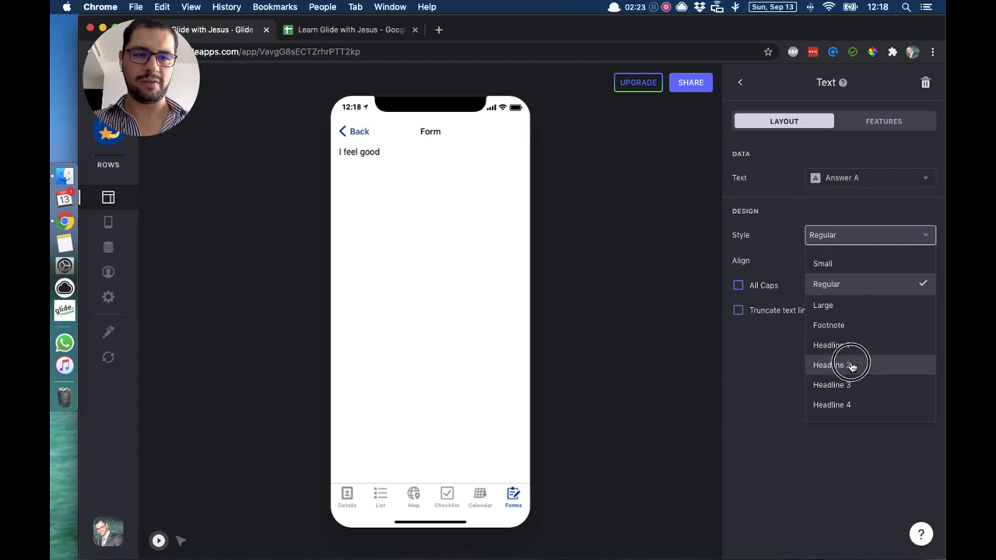
click(872, 263)
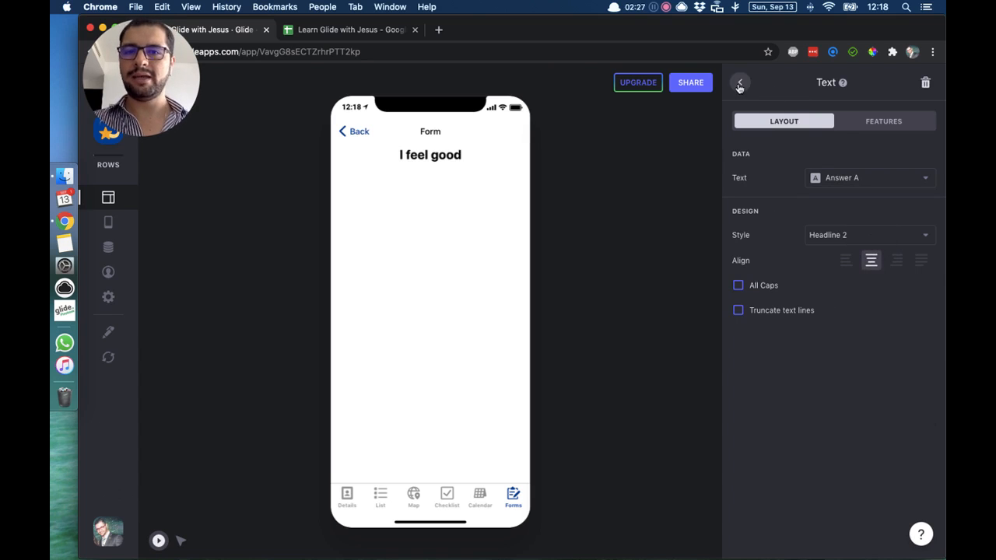
click(740, 83)
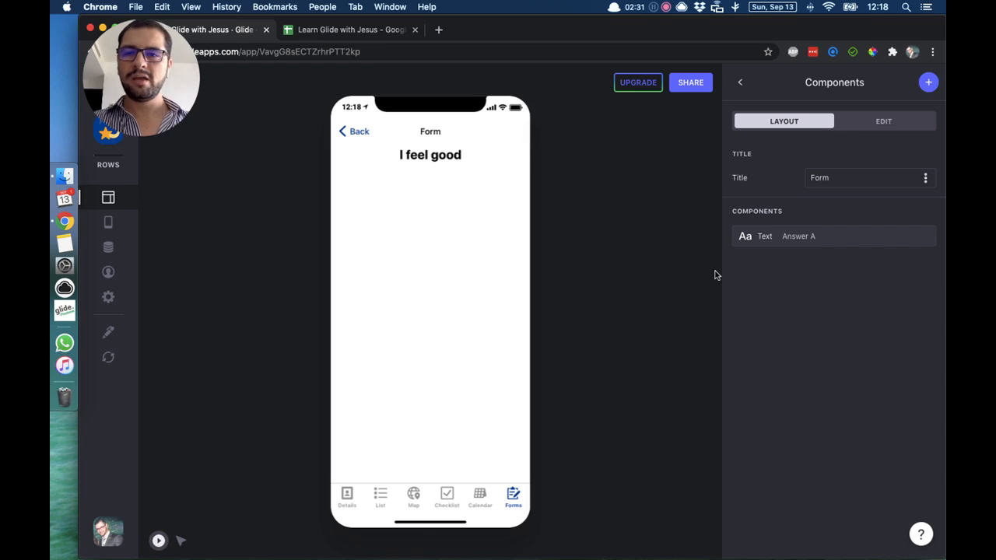
Add an Action Text component showing Answer B below the headline, checking the Forms table's columns first.
click(109, 248)
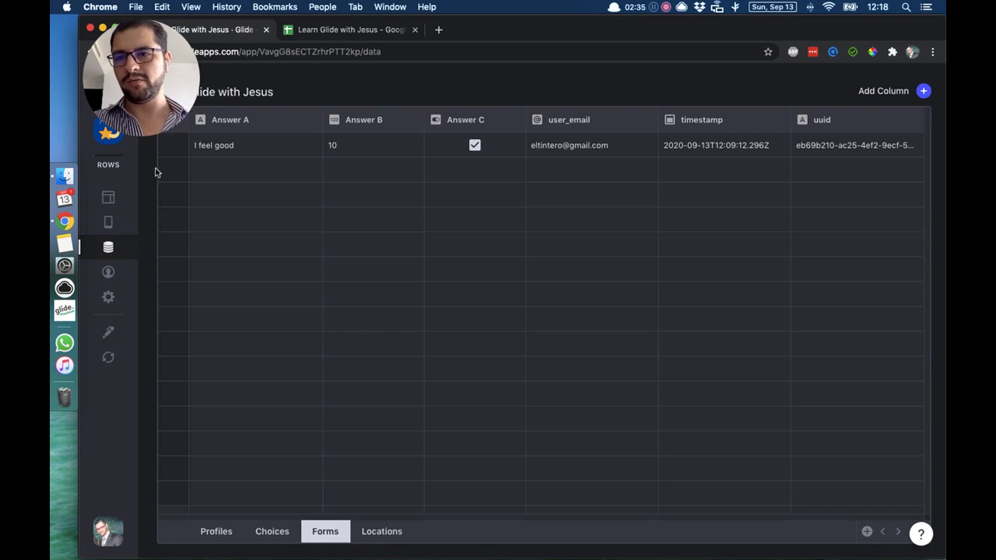
click(108, 197)
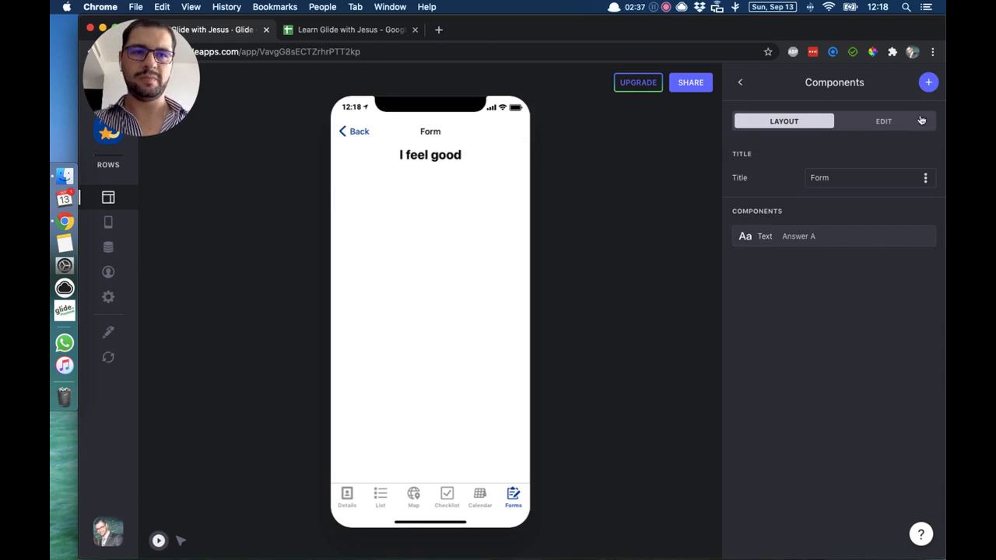
click(929, 83)
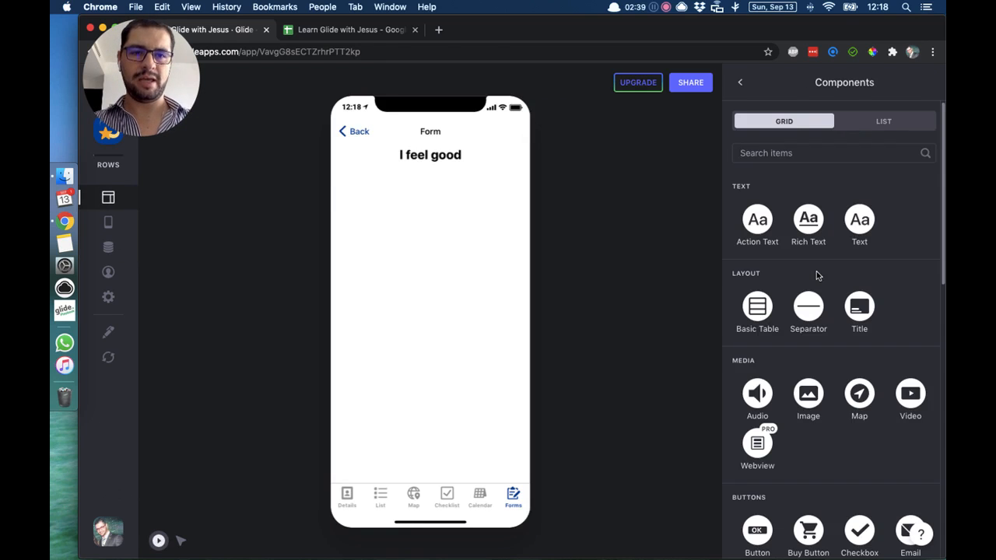
click(772, 237)
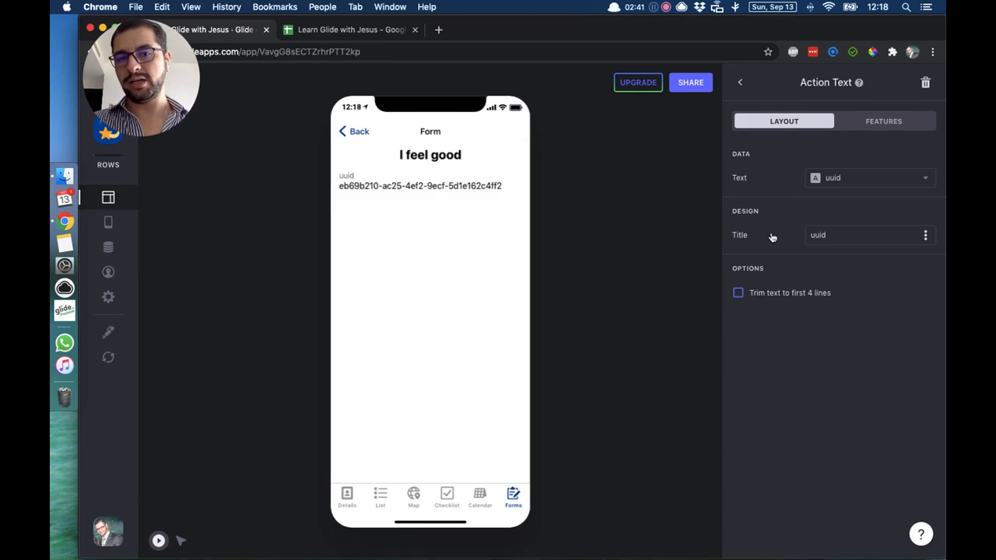
click(831, 178)
click(813, 282)
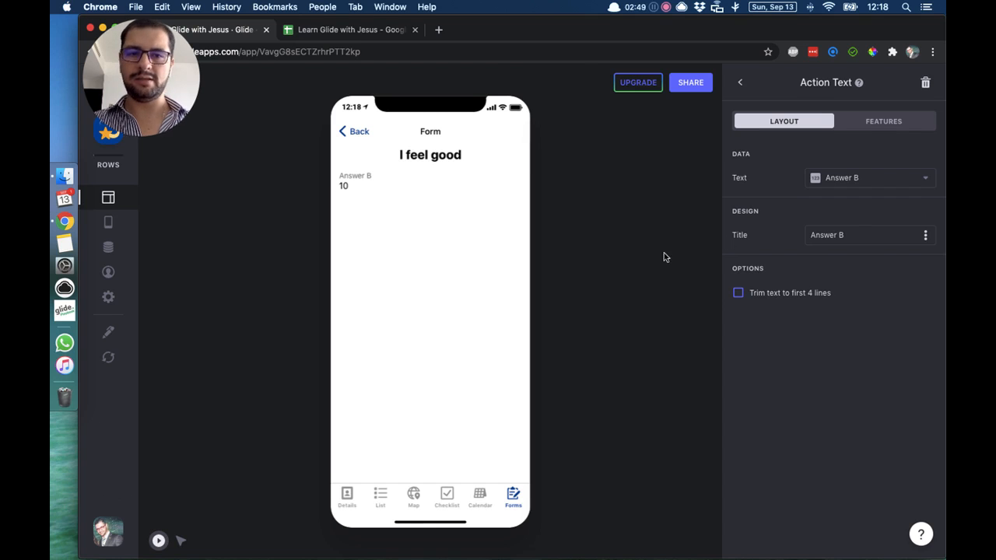
click(736, 83)
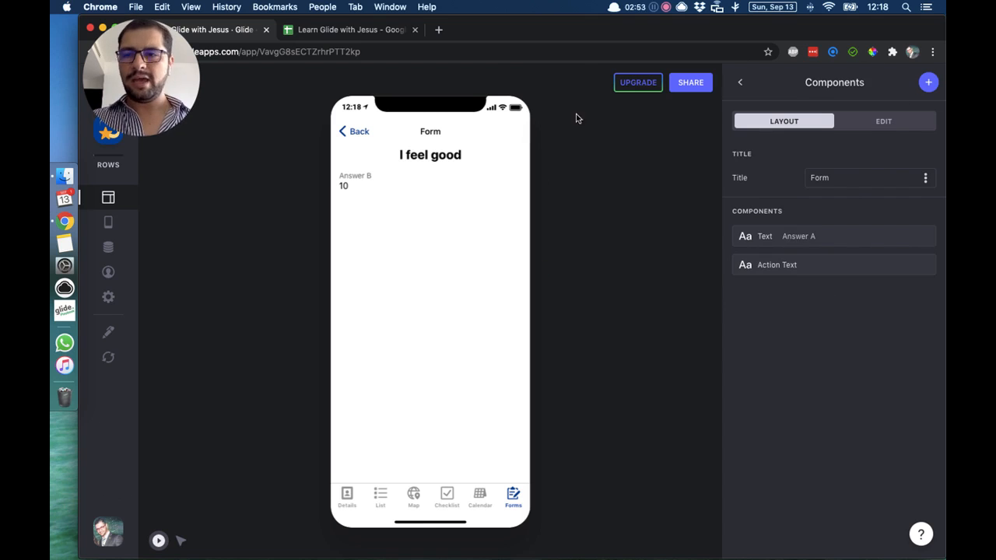
Add a Basic Table component with its row showing Answer C.
click(930, 82)
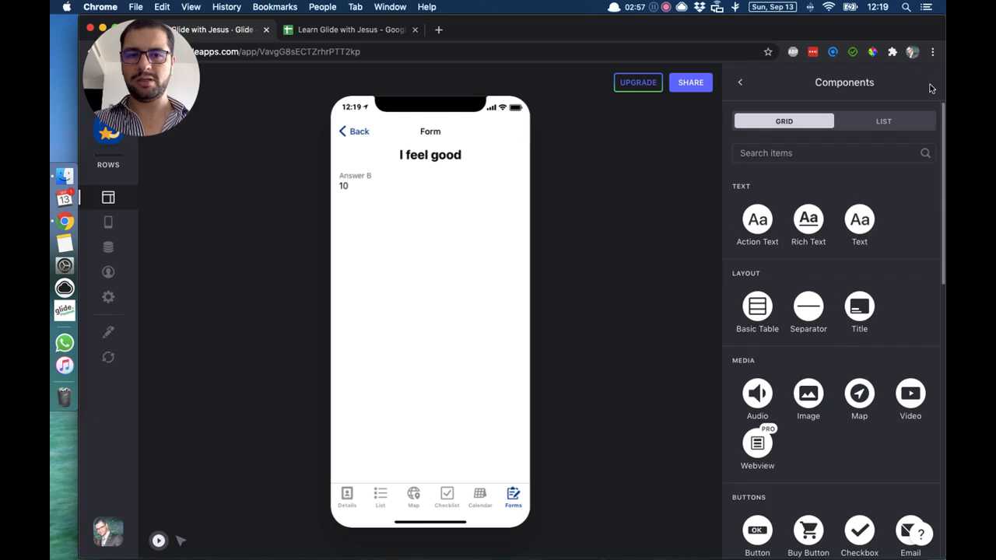
click(761, 322)
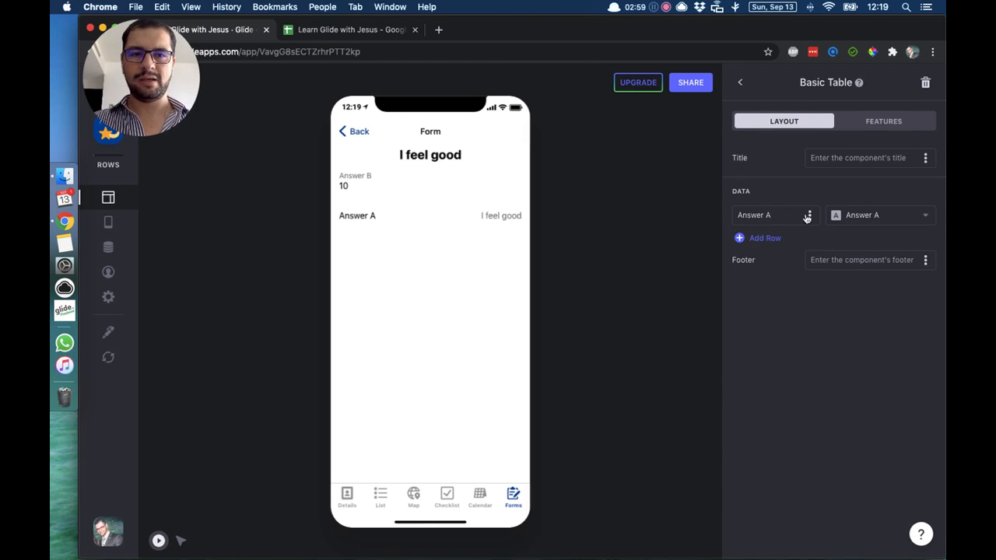
click(855, 221)
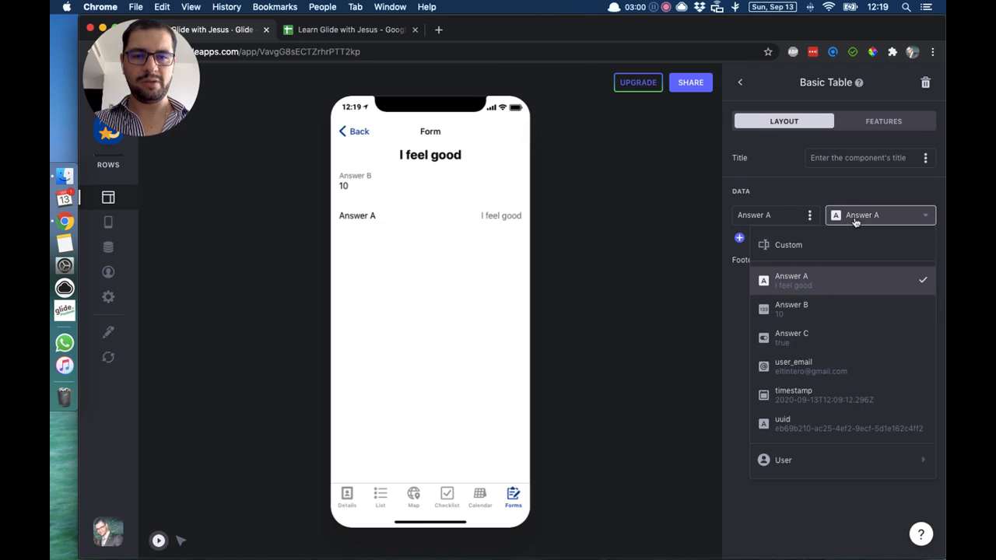
click(846, 337)
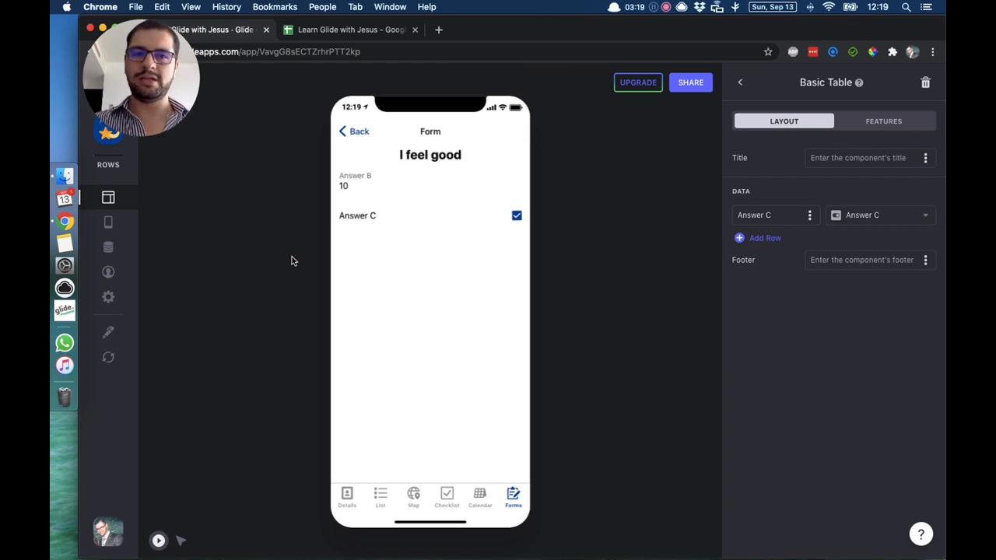
Try "Title" as the basic table's title and clear it again, keeping "Footer" as its footer text.
click(849, 158)
text(Title)
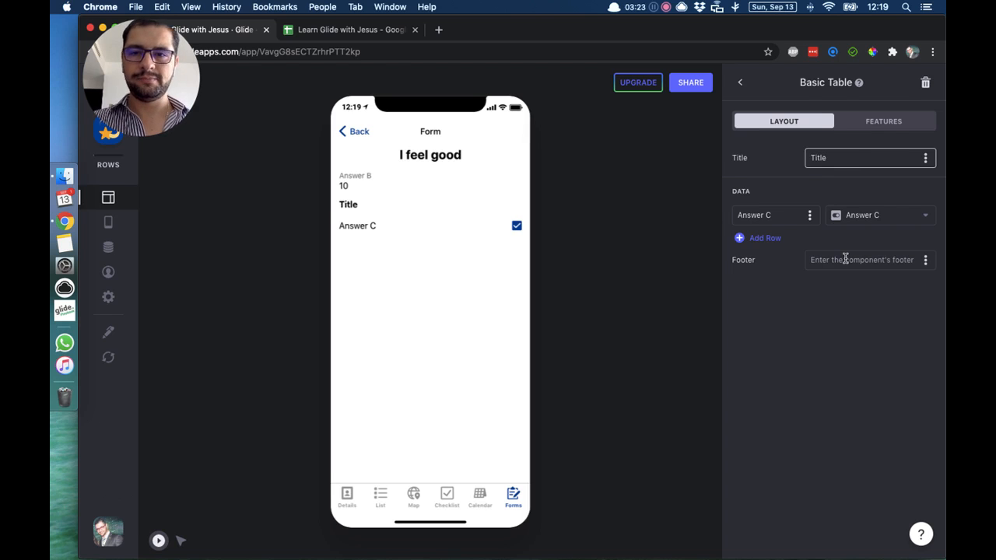
click(846, 259)
text(Footer)
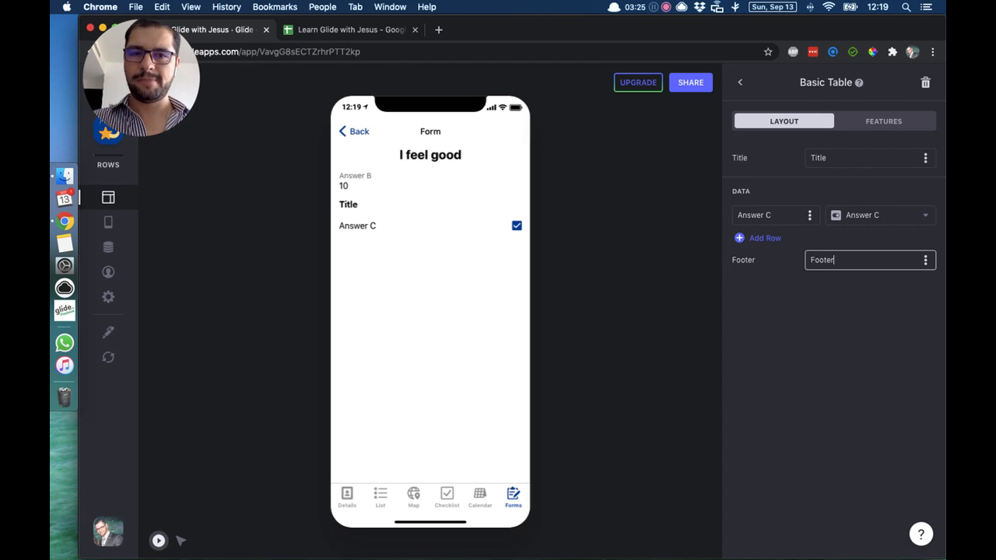
double_click(819, 157)
key(BackSpace)
click(740, 83)
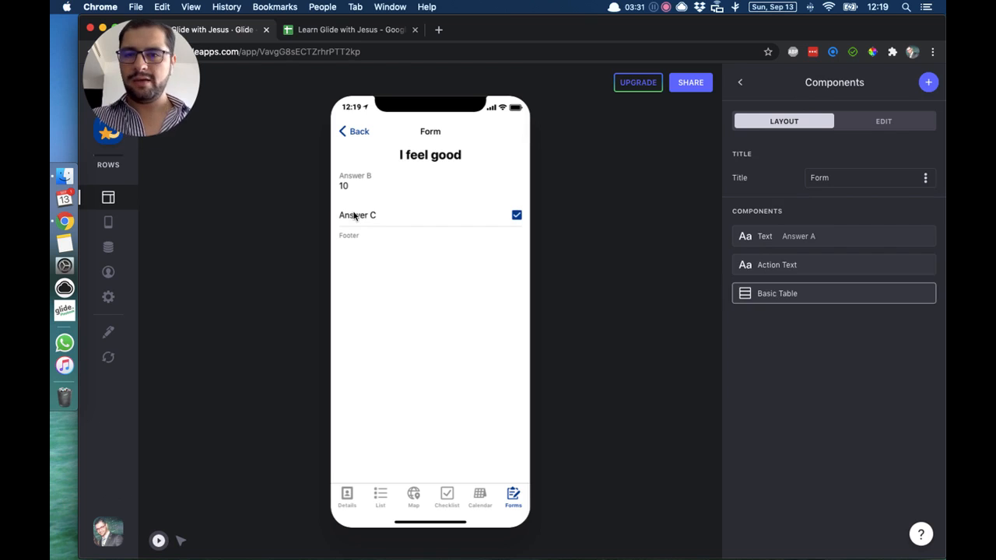
Set the Forms table's timestamp column to display date and time with the Medium date format and the time without seconds.
click(109, 251)
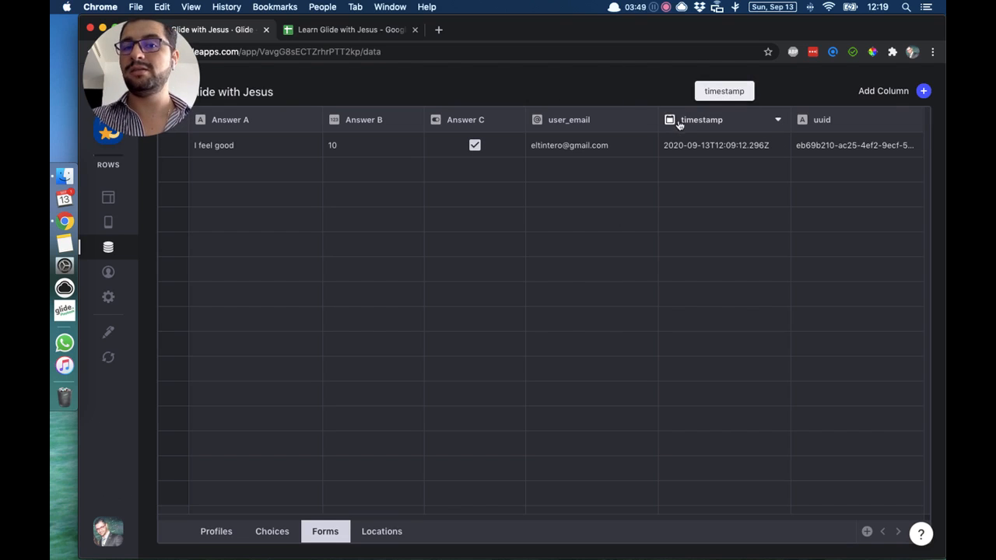
click(777, 121)
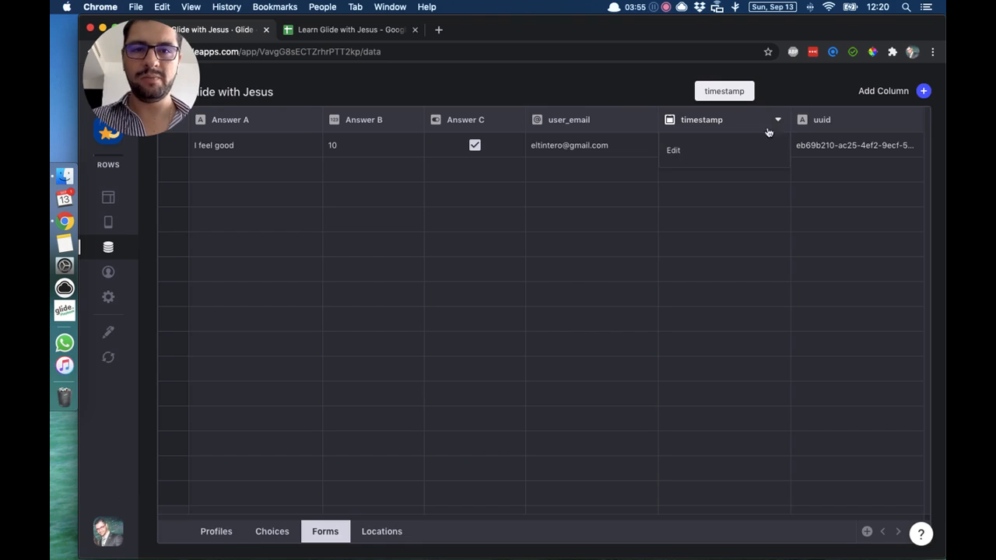
click(727, 149)
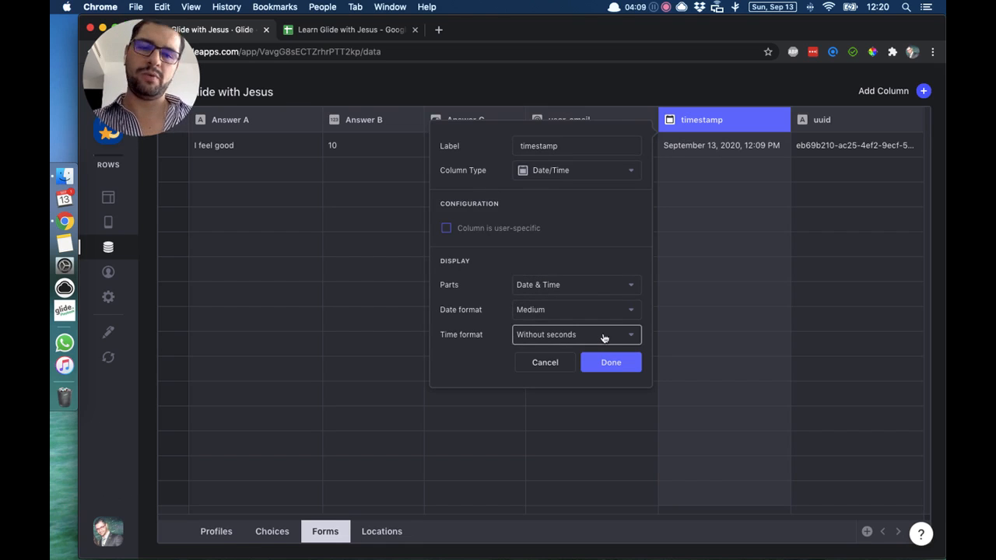
click(572, 284)
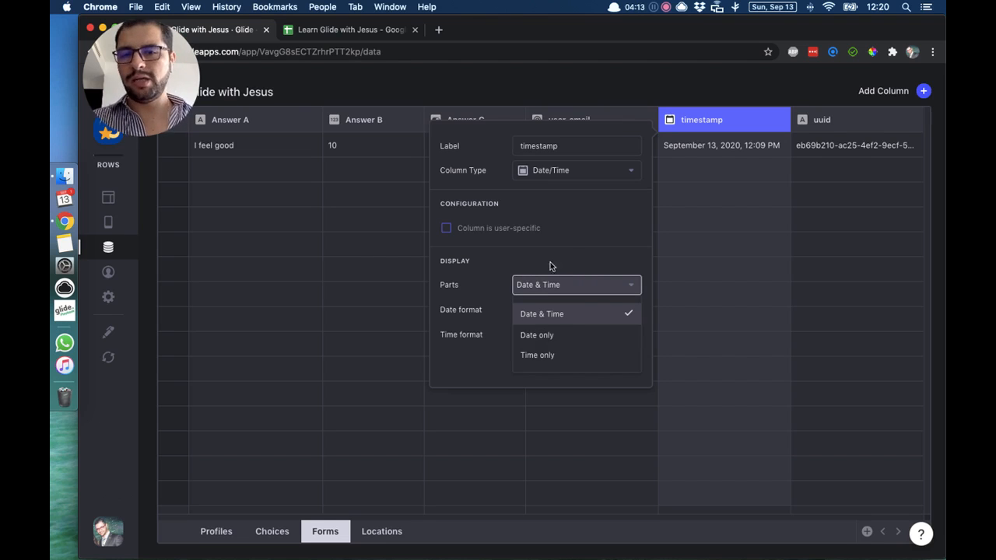
click(545, 310)
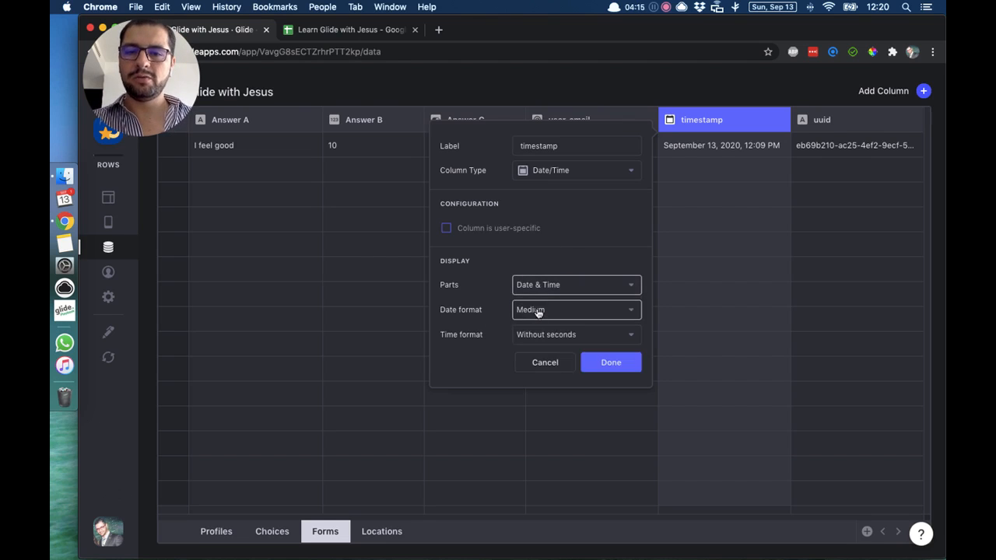
click(539, 313)
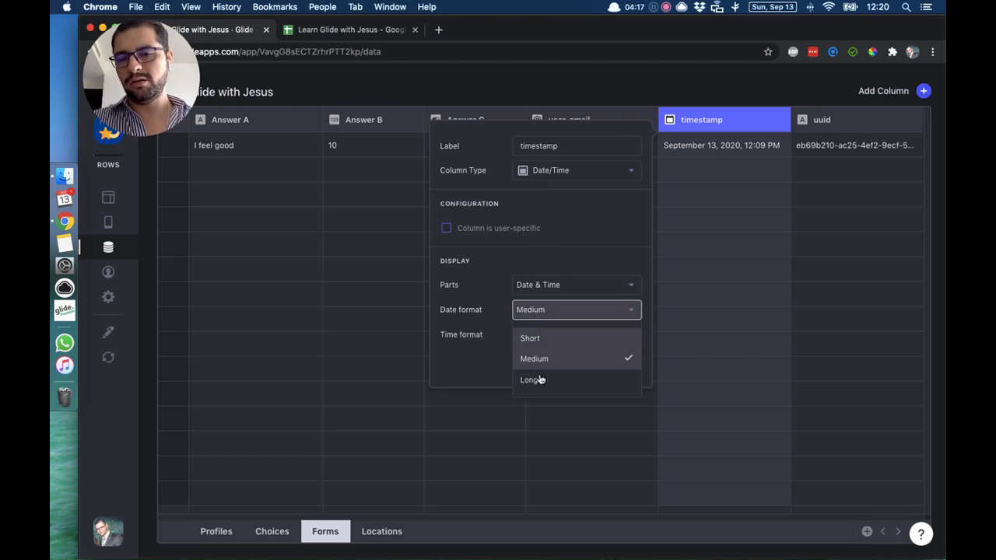
click(537, 309)
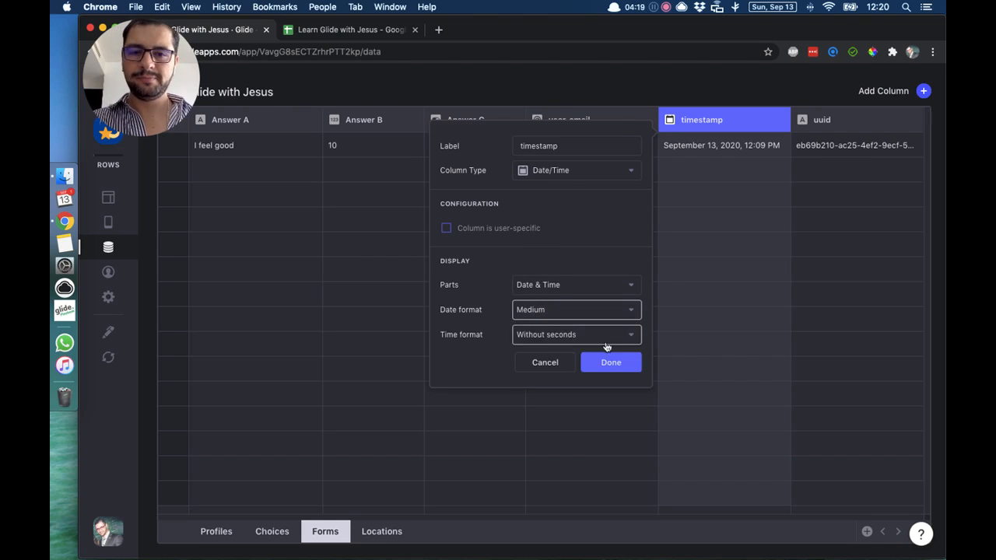
click(615, 359)
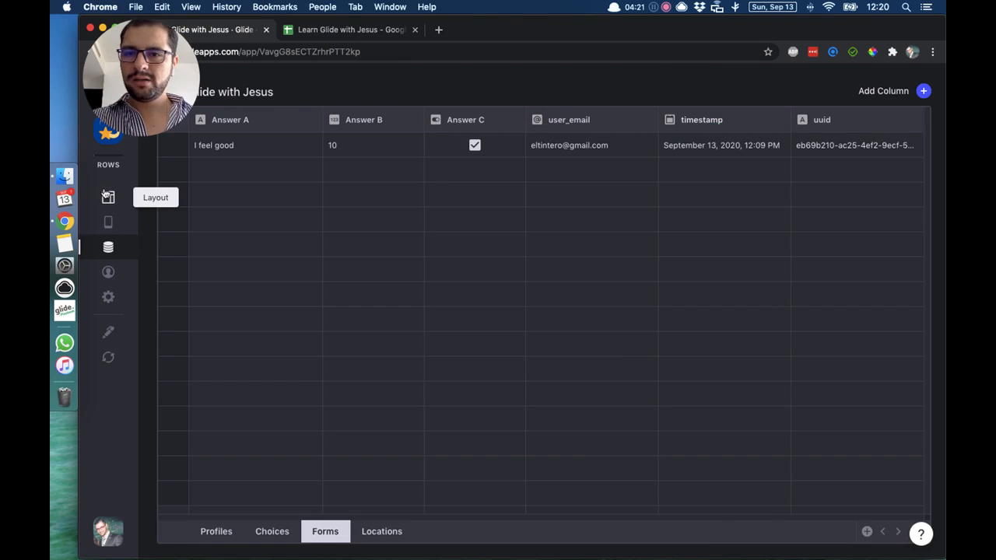
Add a second row to the Basic Table that shows the timestamp column, labelled "Date".
click(107, 197)
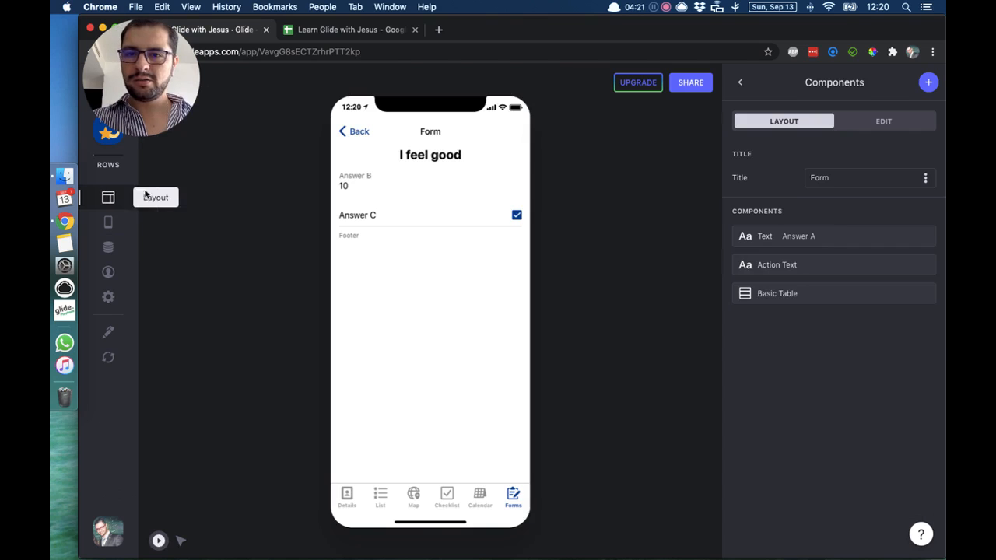
click(828, 294)
click(753, 241)
click(861, 240)
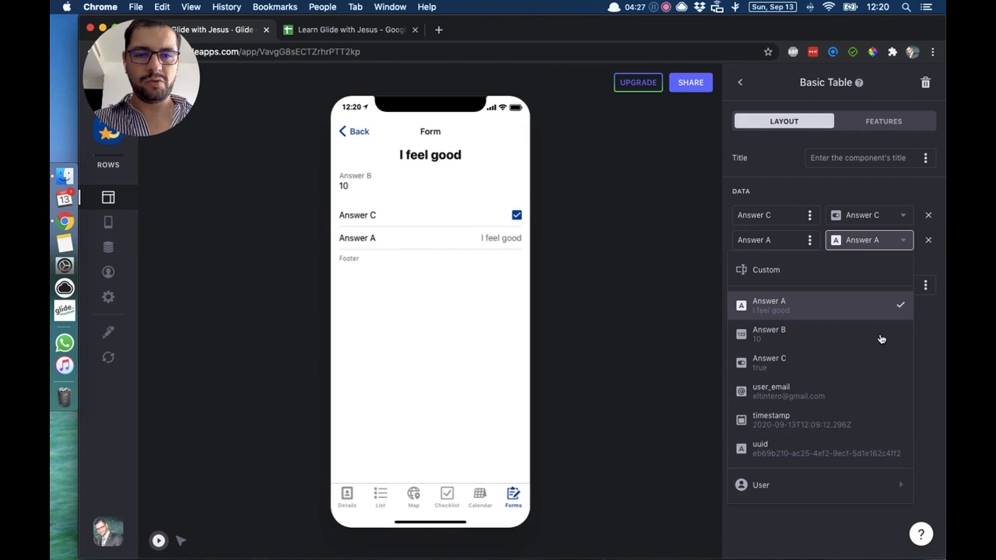
click(880, 418)
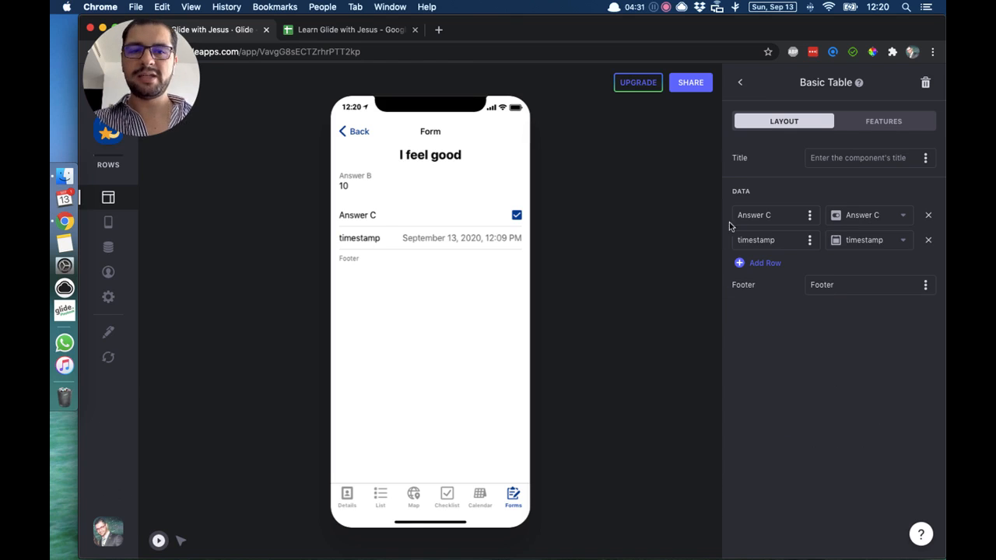
double_click(756, 240)
text(Date)
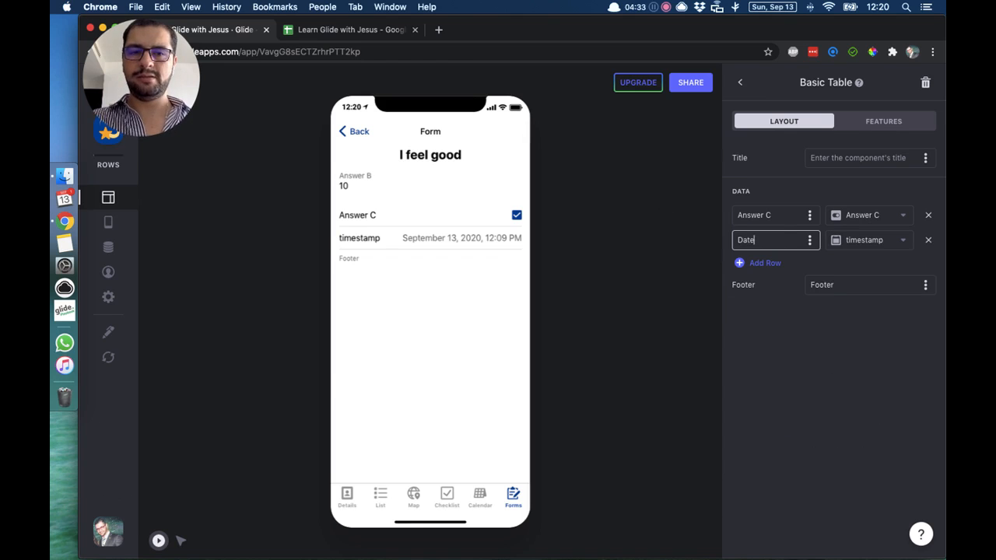
click(770, 407)
click(741, 82)
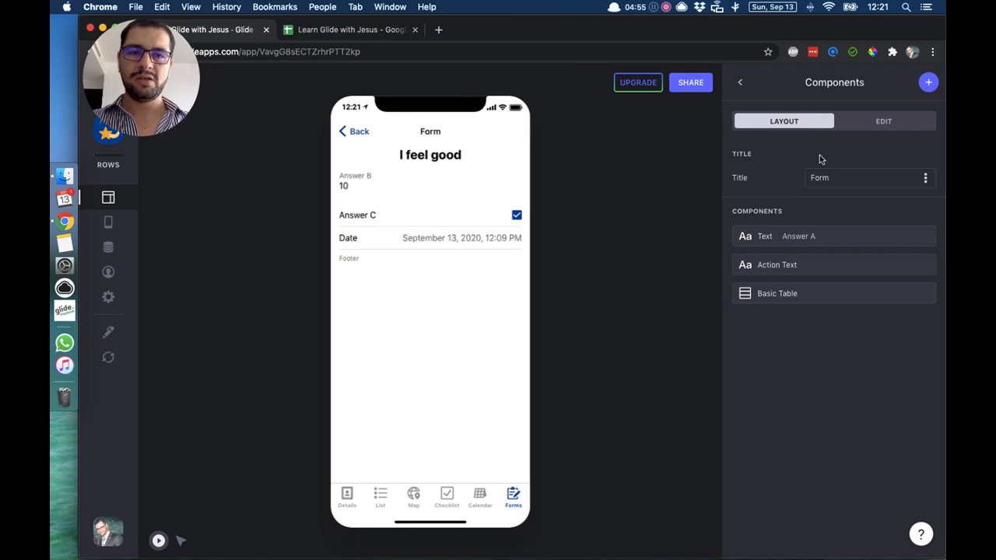
Go back to the Forms list, reopen the "I feel good" entry and allow users to edit it.
click(736, 83)
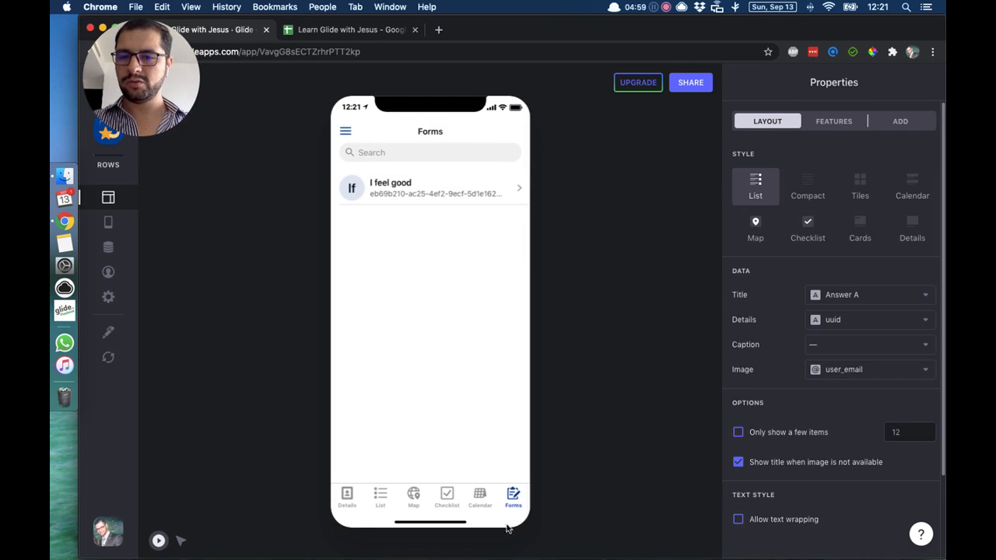
click(442, 195)
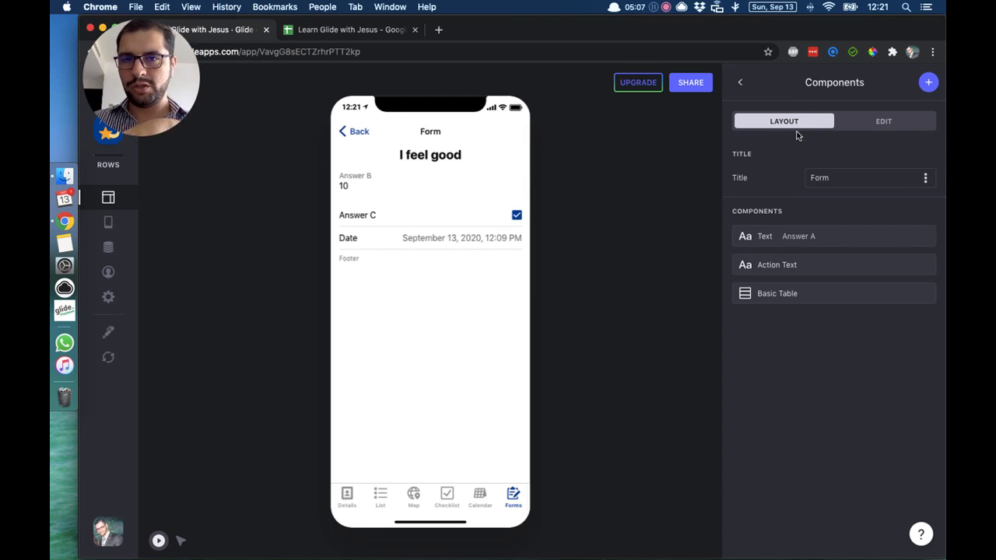
click(878, 124)
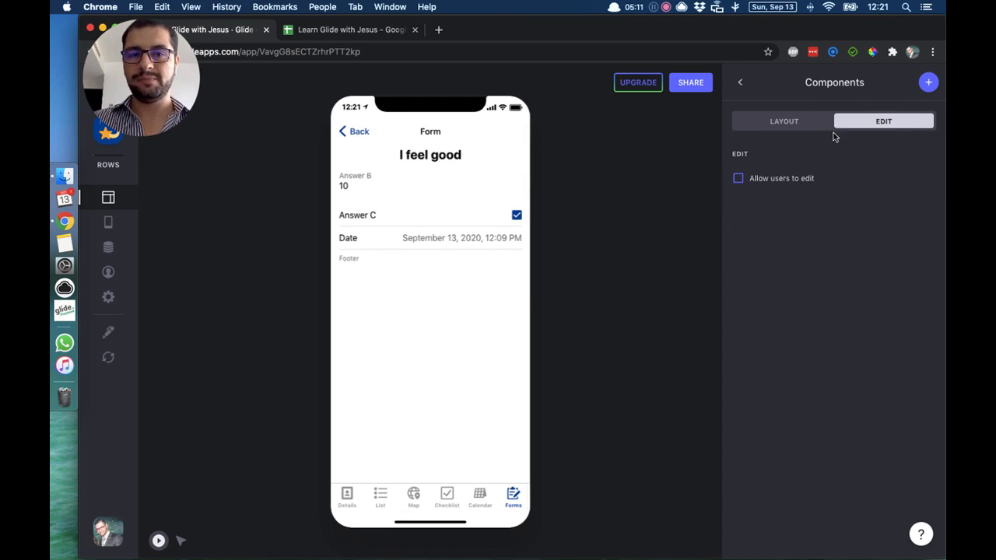
click(773, 182)
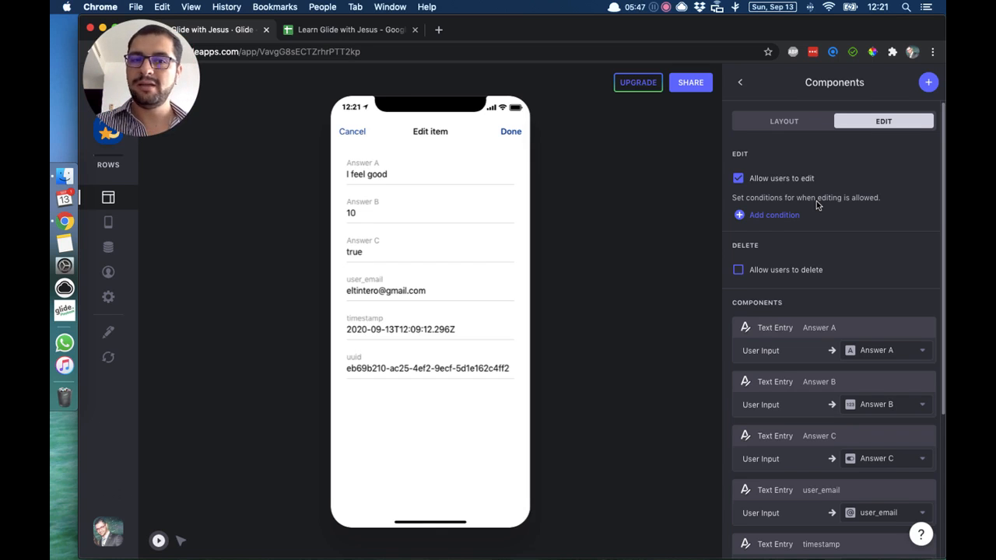
Add an editing condition so that editing is allowed only when user_email is signed-in user.
click(761, 216)
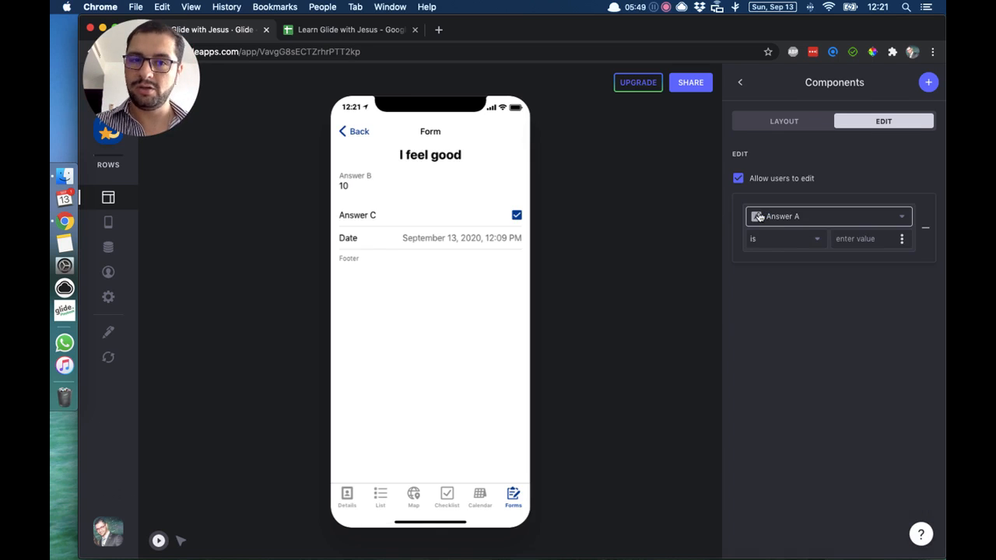
click(808, 226)
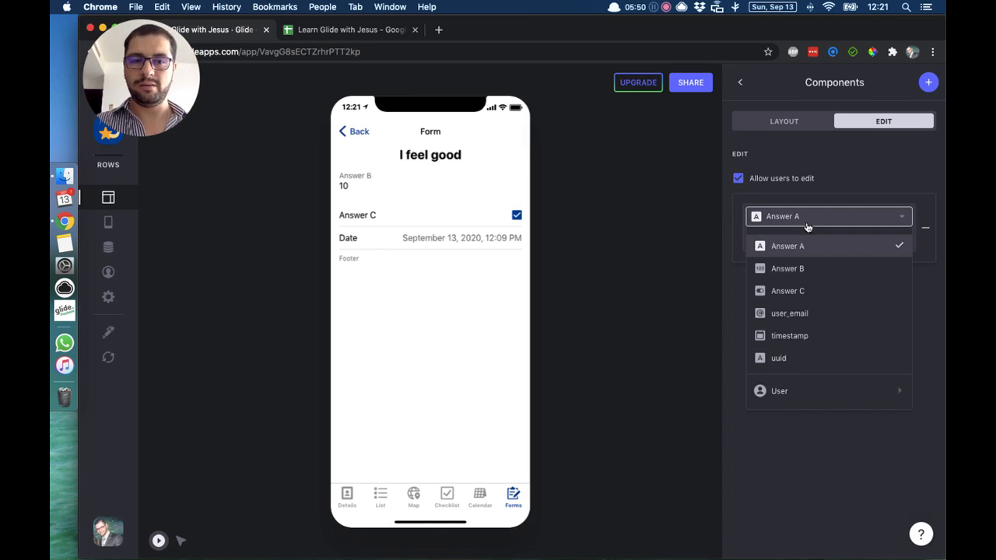
click(801, 313)
click(770, 241)
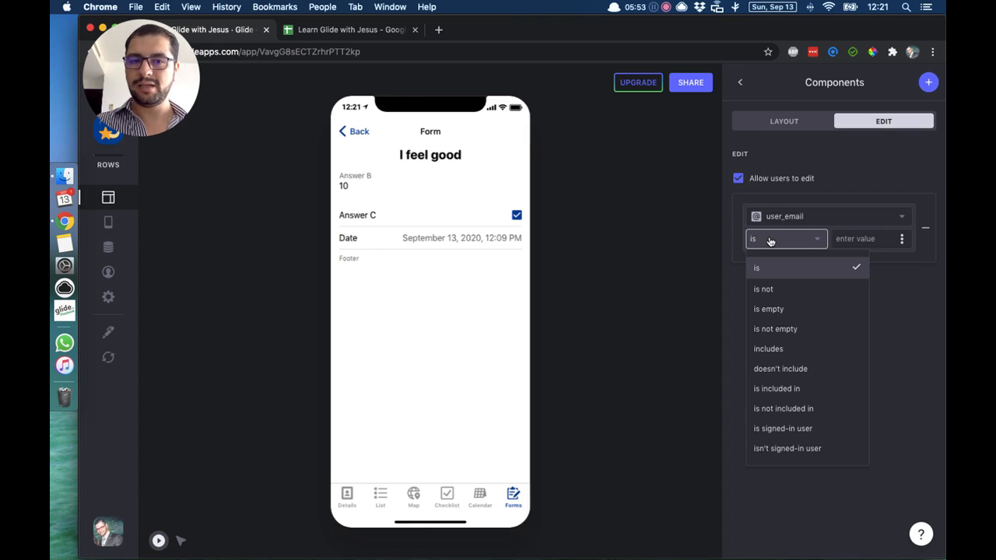
click(806, 430)
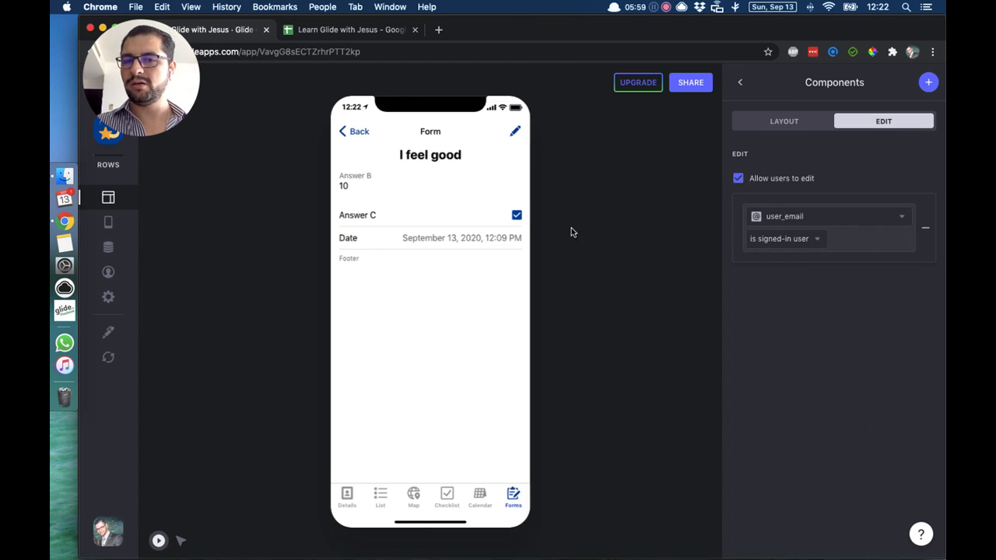
Check the preview user's email against the Forms table's user_email column and review the editing condition.
click(108, 274)
click(248, 308)
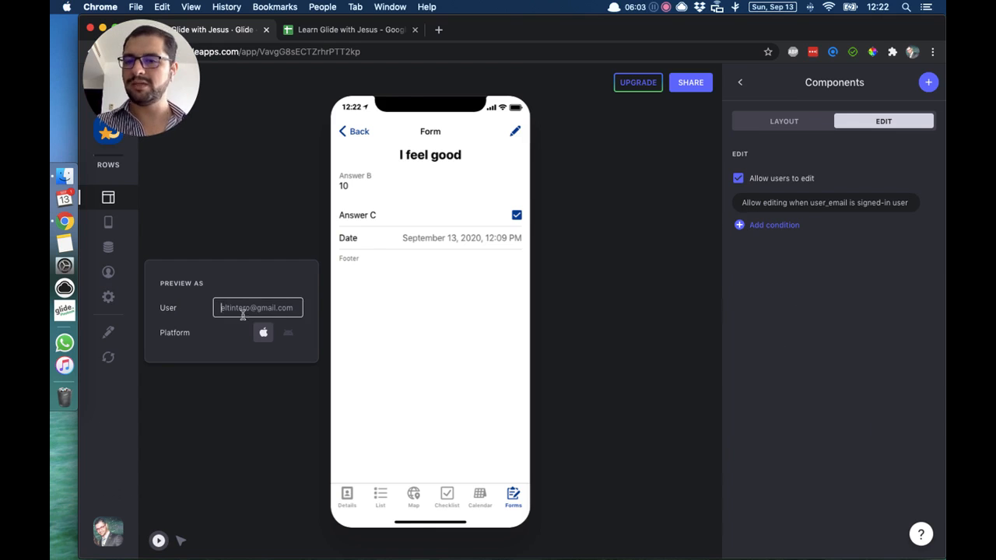
click(576, 260)
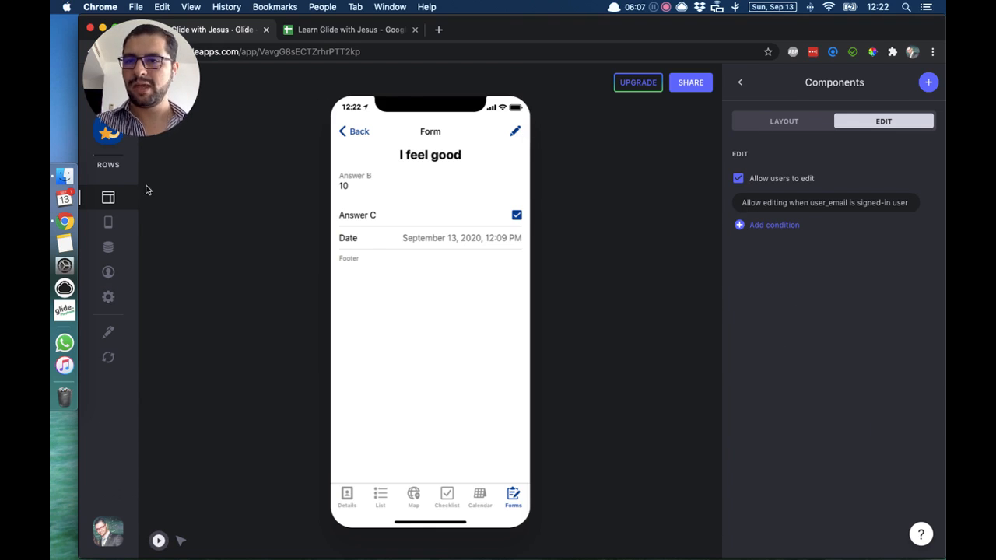
click(108, 247)
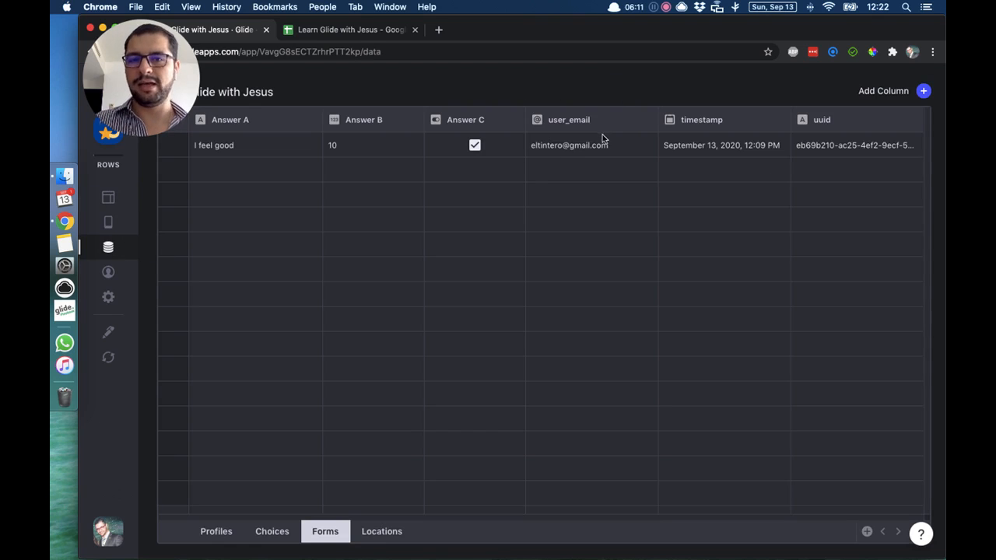
click(108, 198)
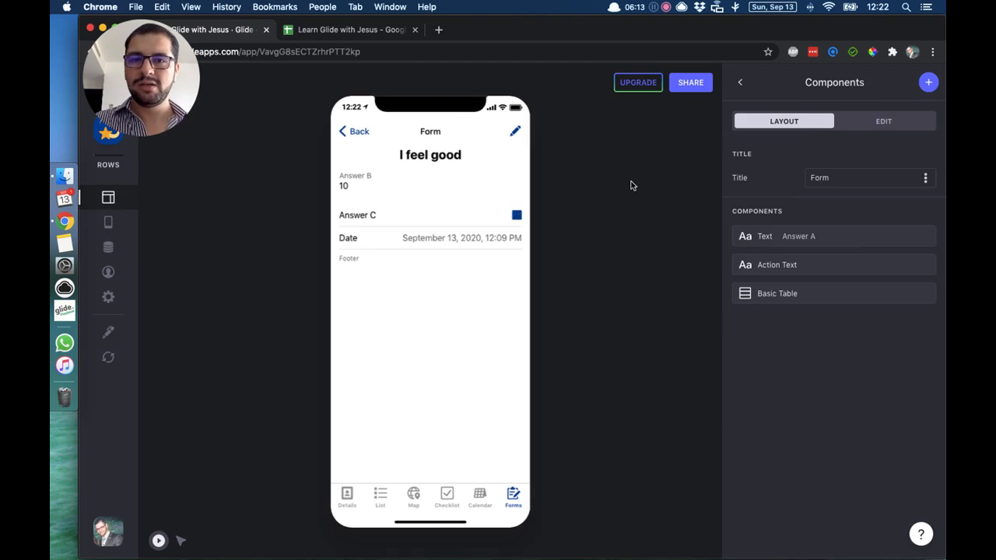
click(878, 121)
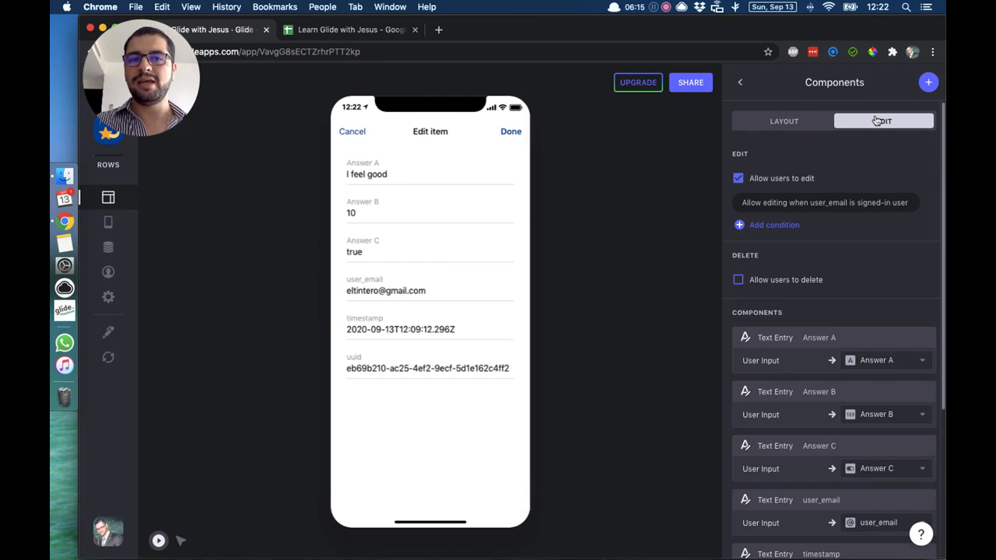
click(793, 204)
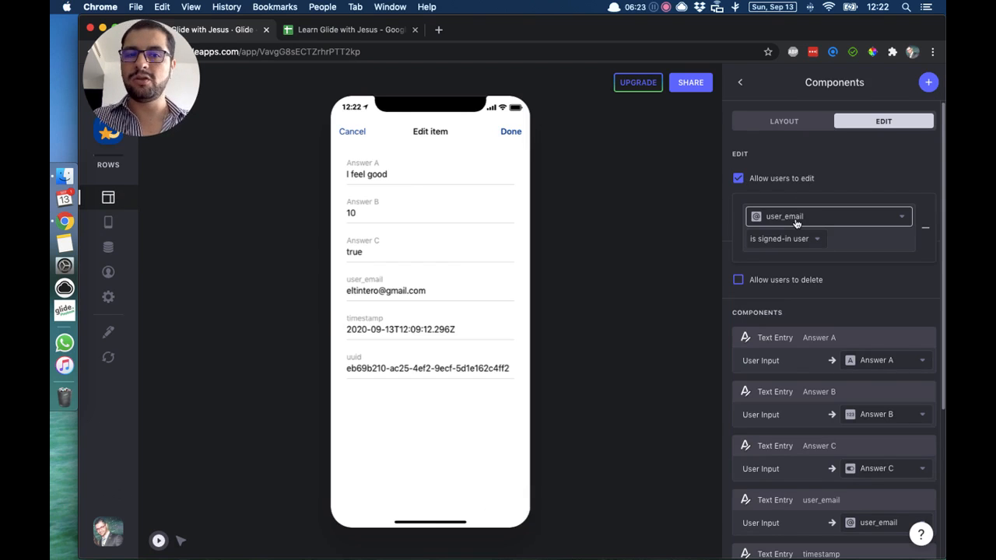
click(699, 243)
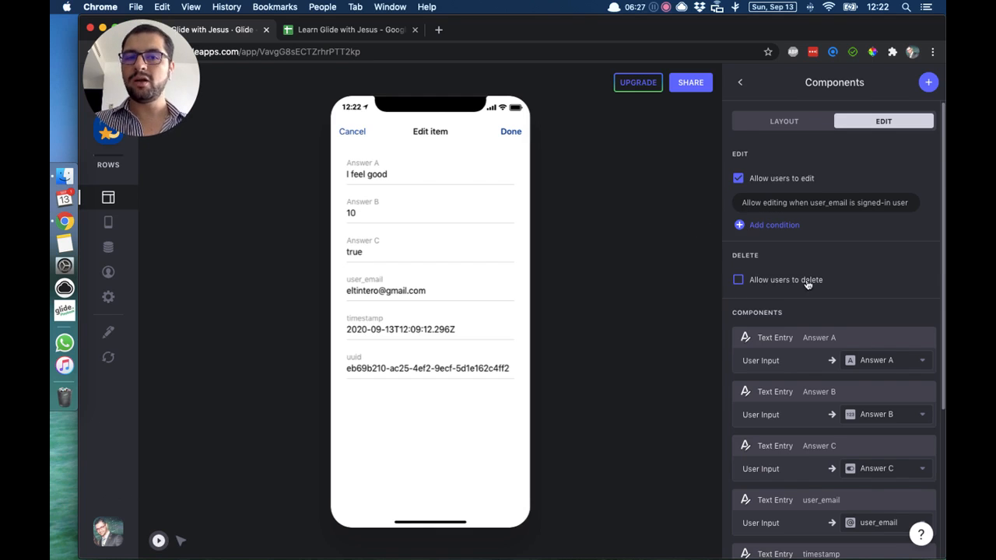
Allow users to delete entries, with the condition that user_email is signed-in user.
click(738, 281)
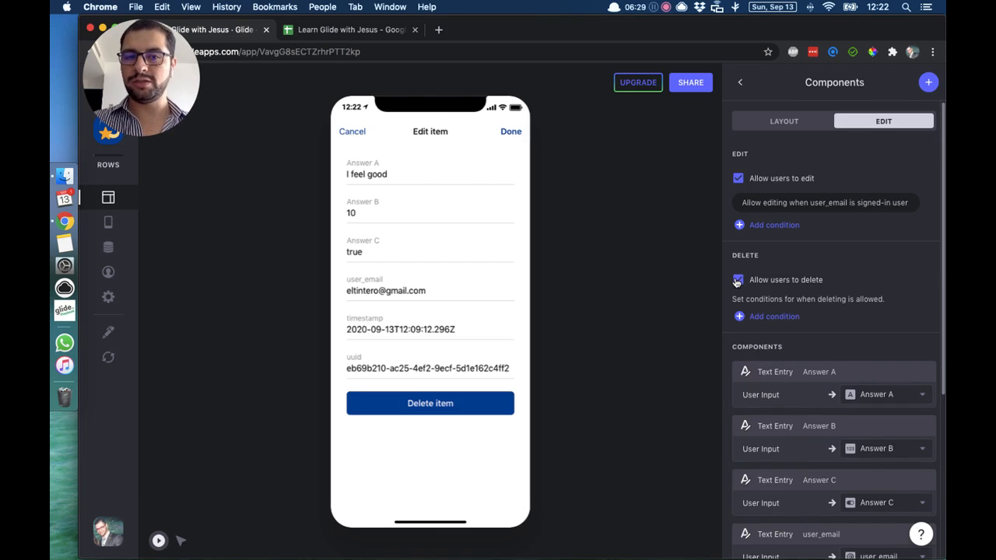
click(778, 317)
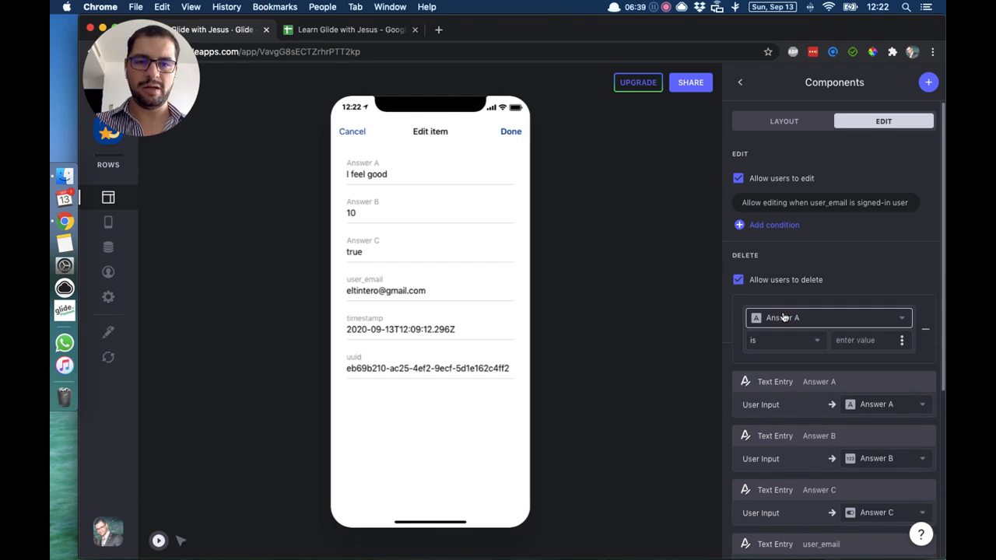
click(783, 317)
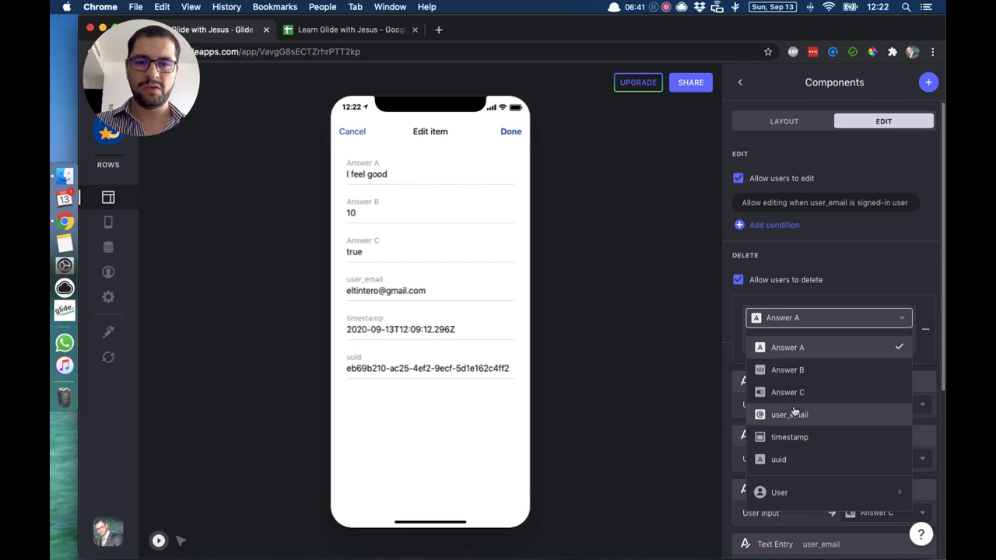
click(796, 412)
click(779, 343)
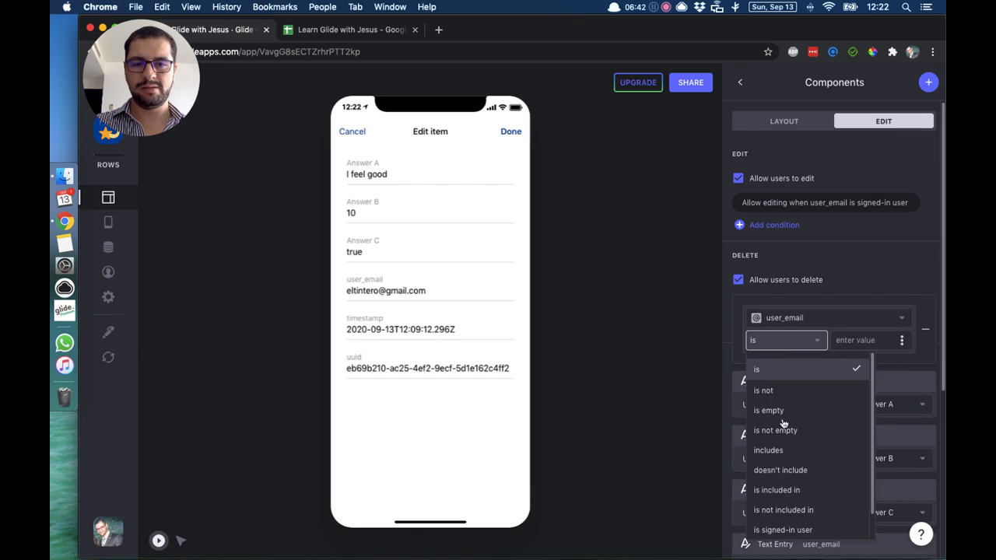
click(809, 529)
click(669, 323)
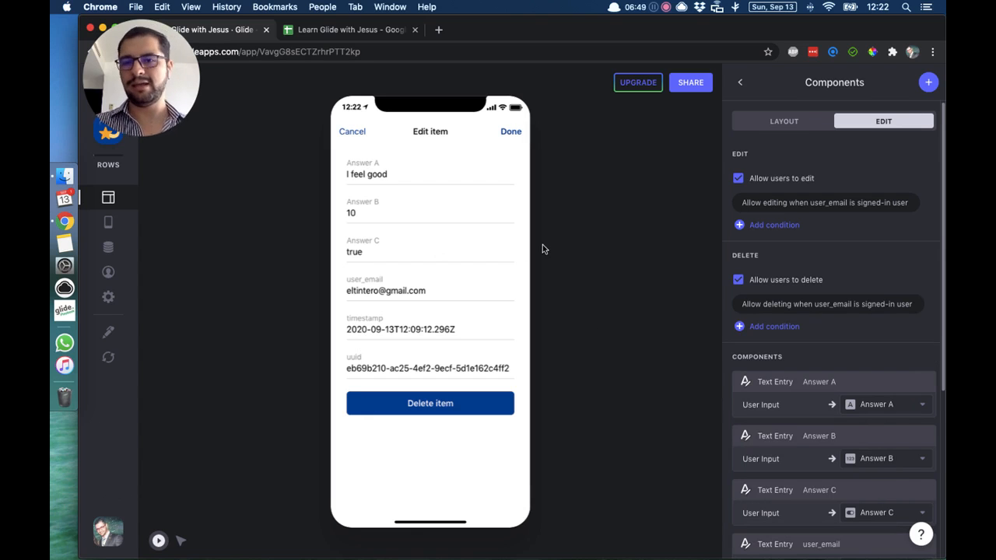
Finish the edit screen in the app preview and reopen it from the entry's detail screen.
click(511, 133)
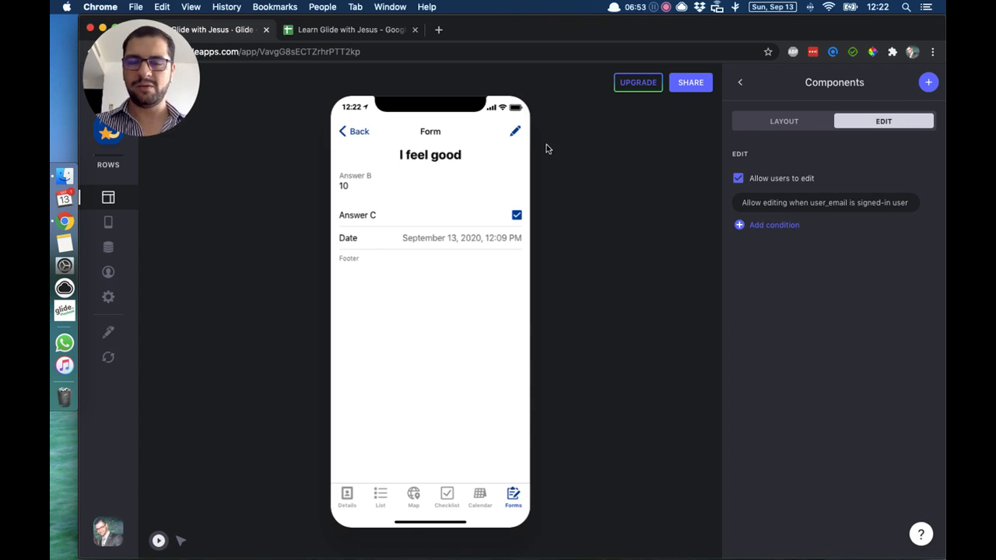
click(515, 137)
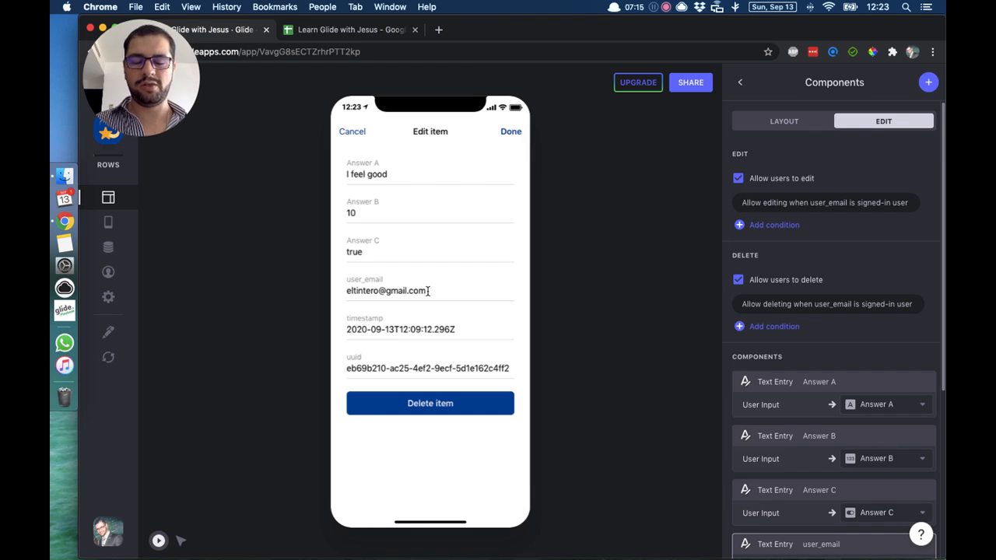
Remove the user_email and uuid text entry components from the Edit item screen.
scroll(843, 316, down, 3)
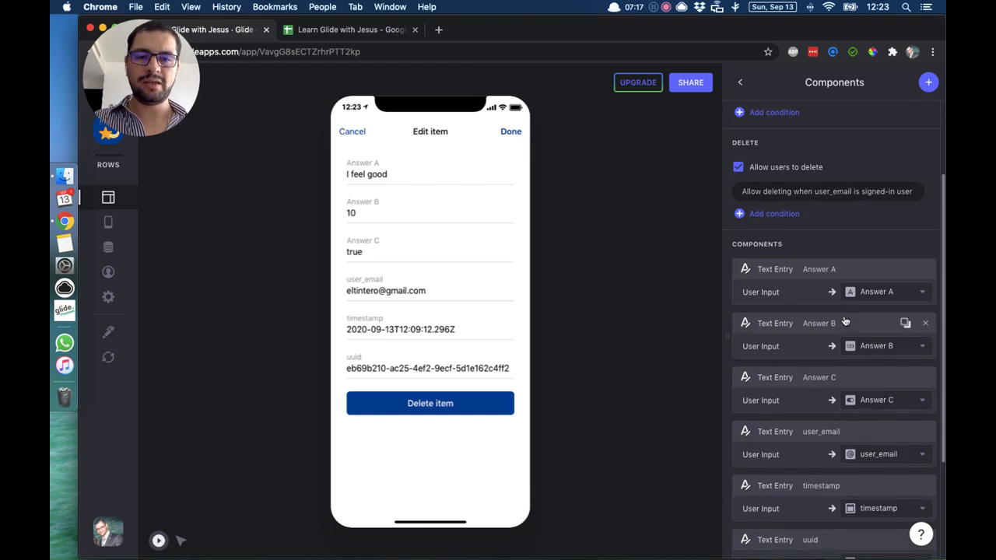
scroll(799, 519, down, 3)
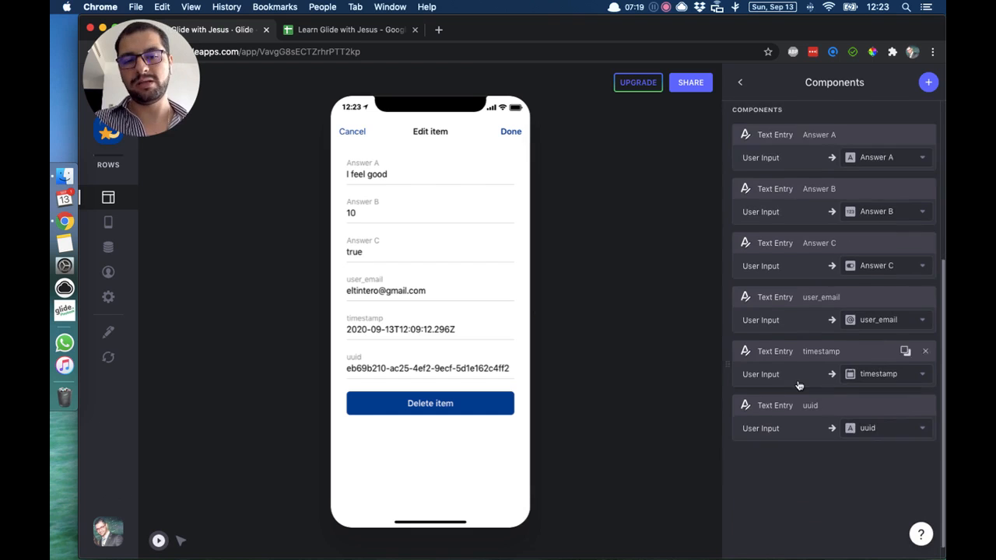
scroll(799, 386, up, 2)
scroll(799, 386, down, 1)
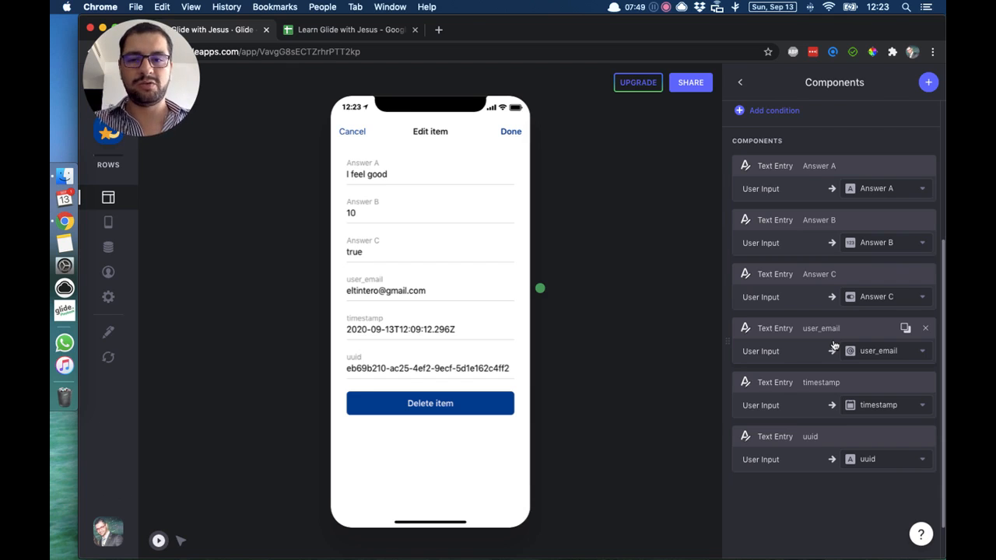
click(926, 329)
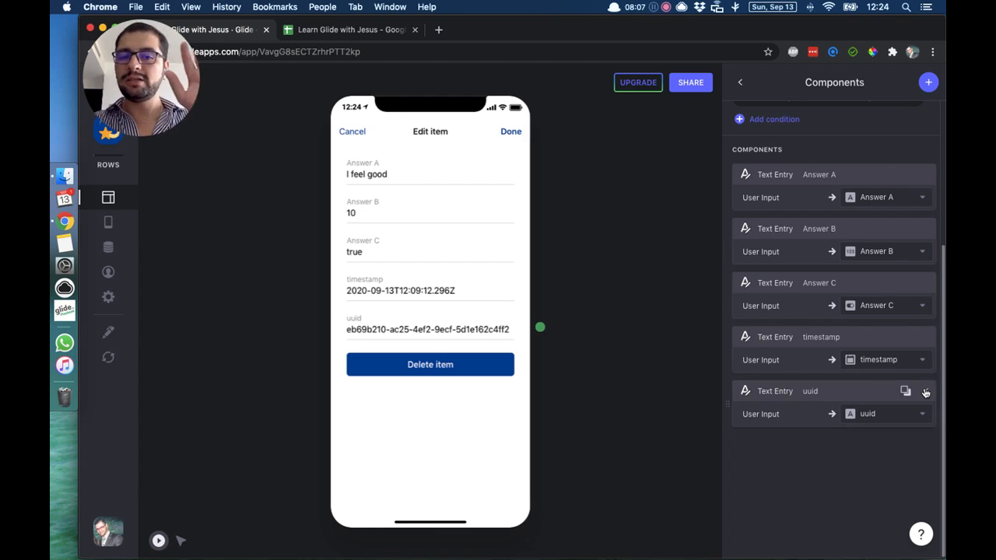
click(925, 392)
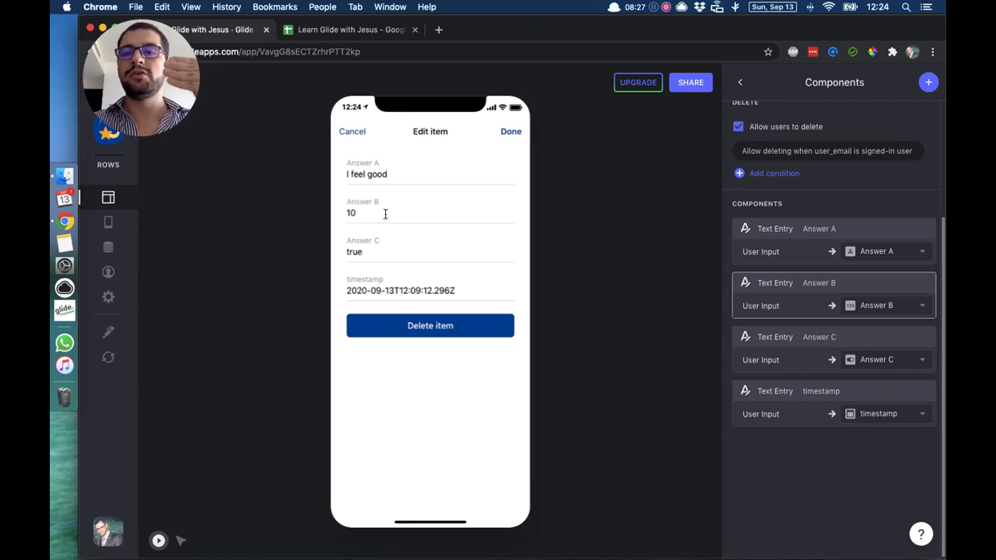
Remove the Answer B, Answer C and timestamp text entries from the edit screen, keeping only Answer A.
click(350, 211)
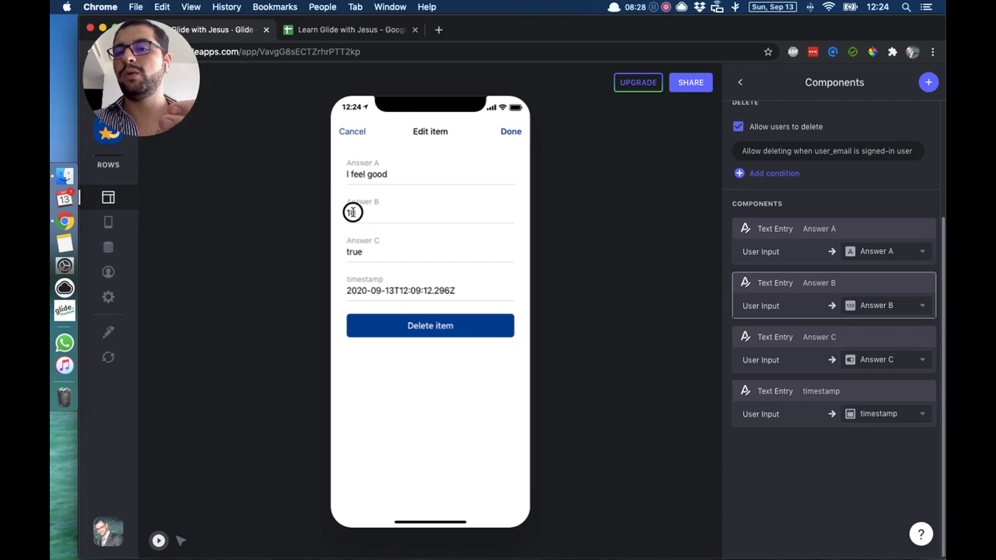
click(366, 252)
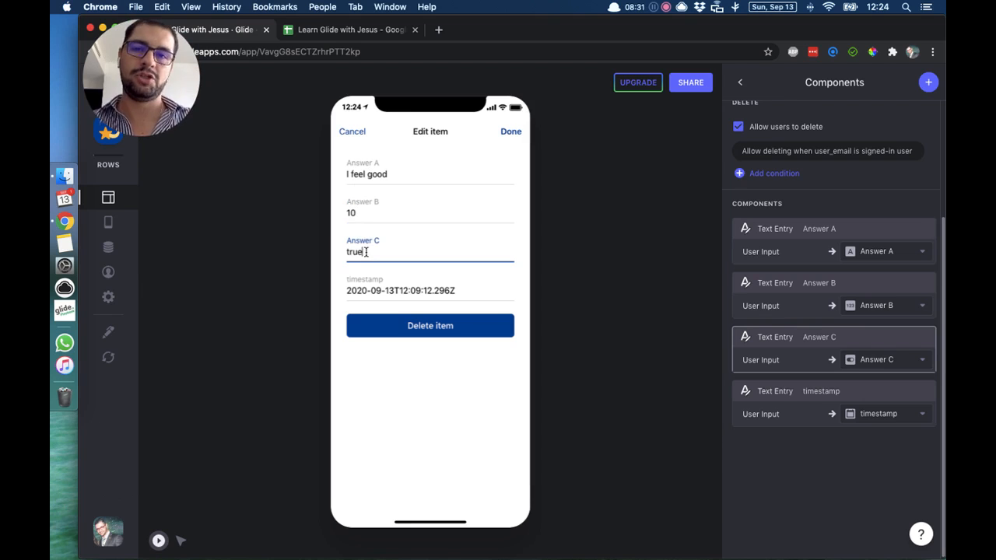
click(385, 288)
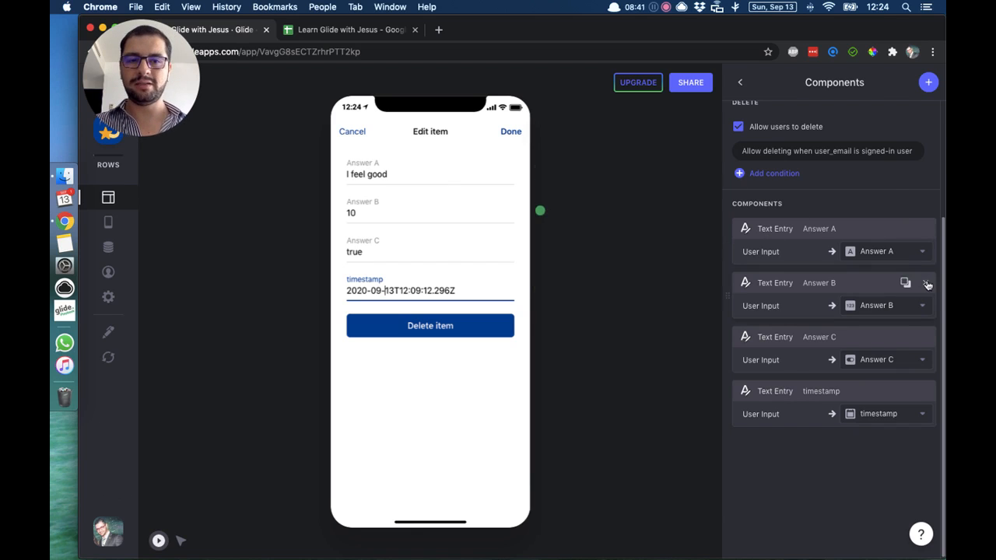
click(927, 285)
click(927, 337)
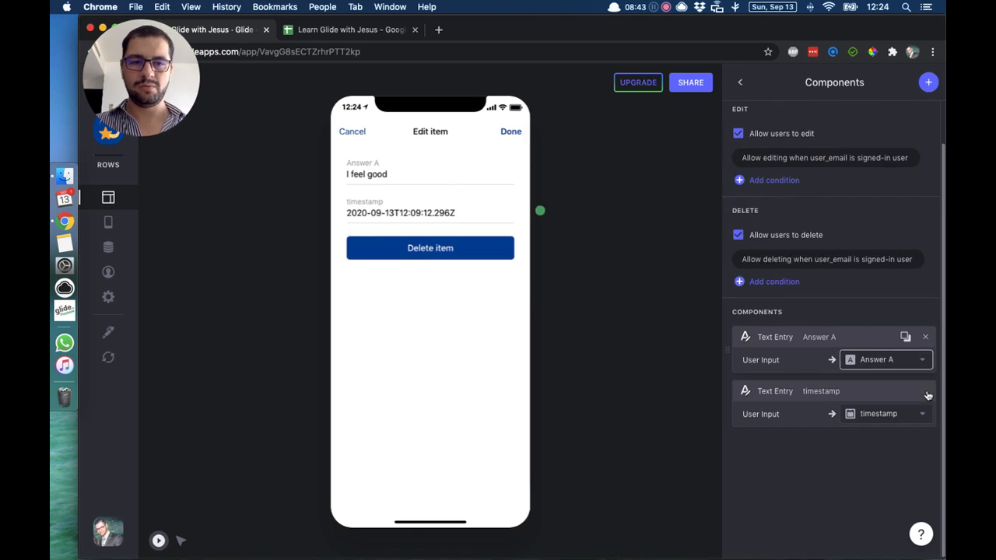
click(927, 391)
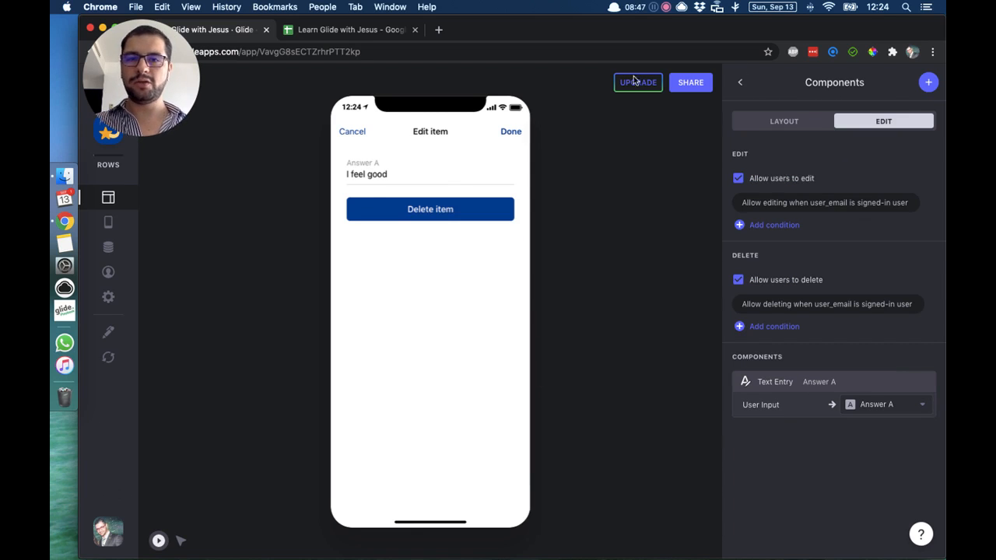
Add a Number Entry component for the Answer B column to the edit screen and title it "Add your phone number".
click(930, 84)
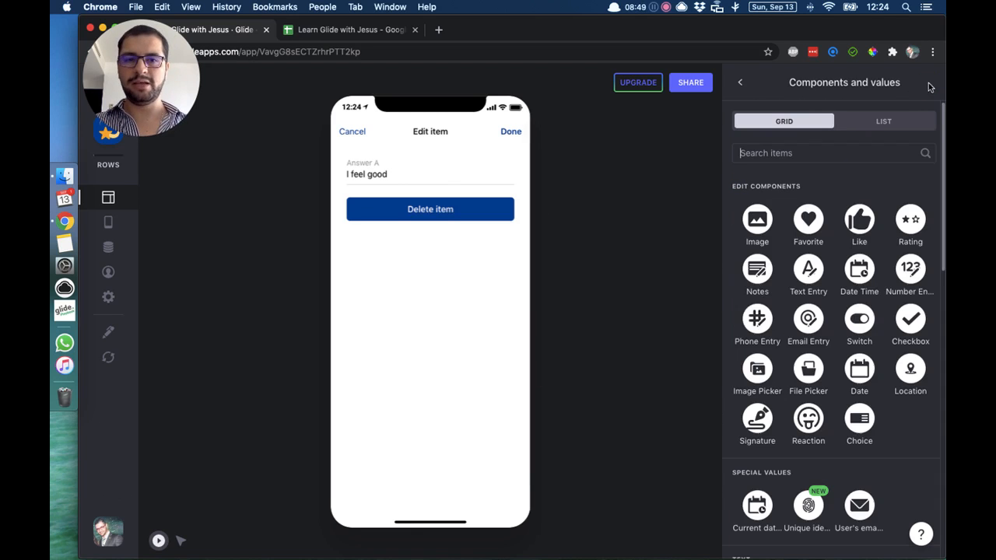
click(910, 271)
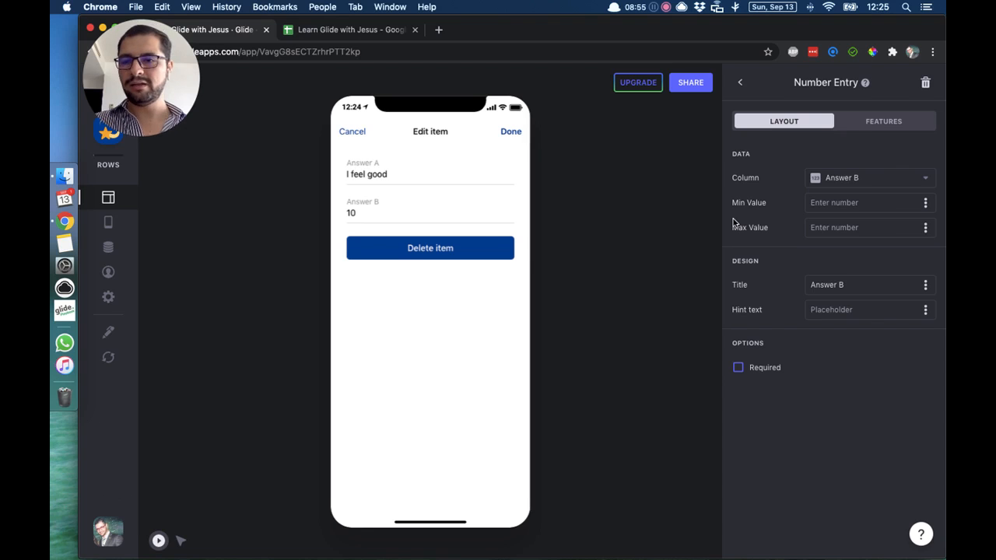
click(854, 284)
text(Add y)
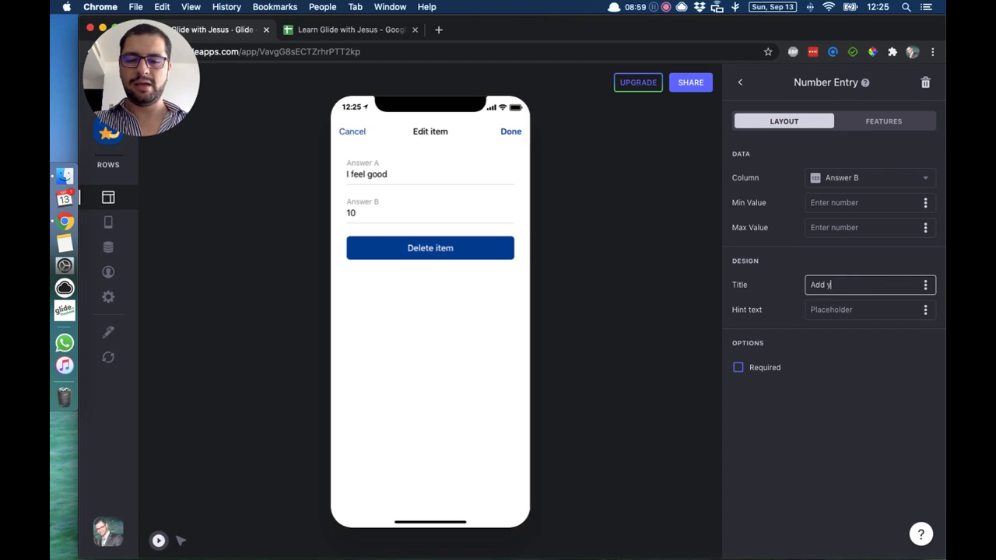
text(our phone number)
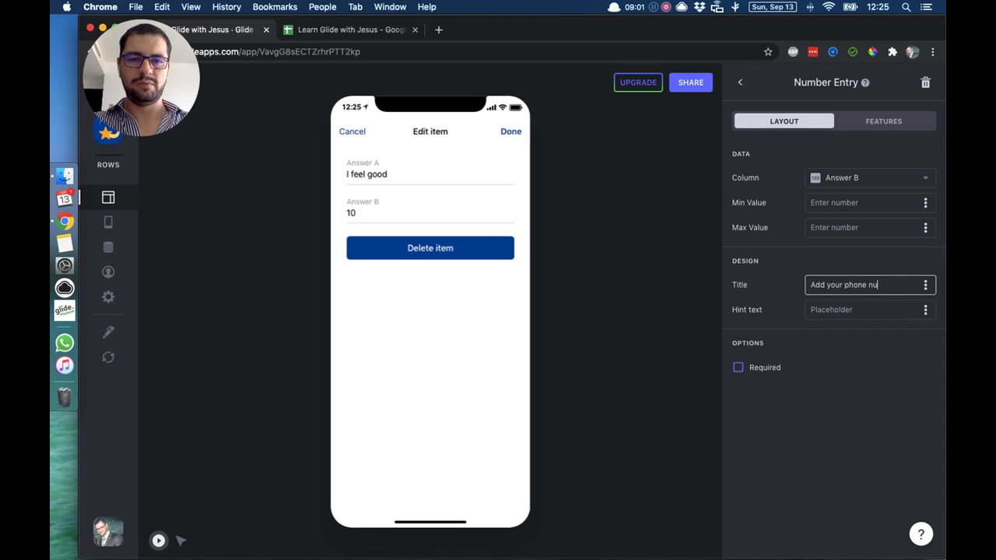
Try out the number entry in the app preview by replacing its value with a sample phone number.
click(364, 217)
text(10)
key(BackSpace)
key(BackSpace)
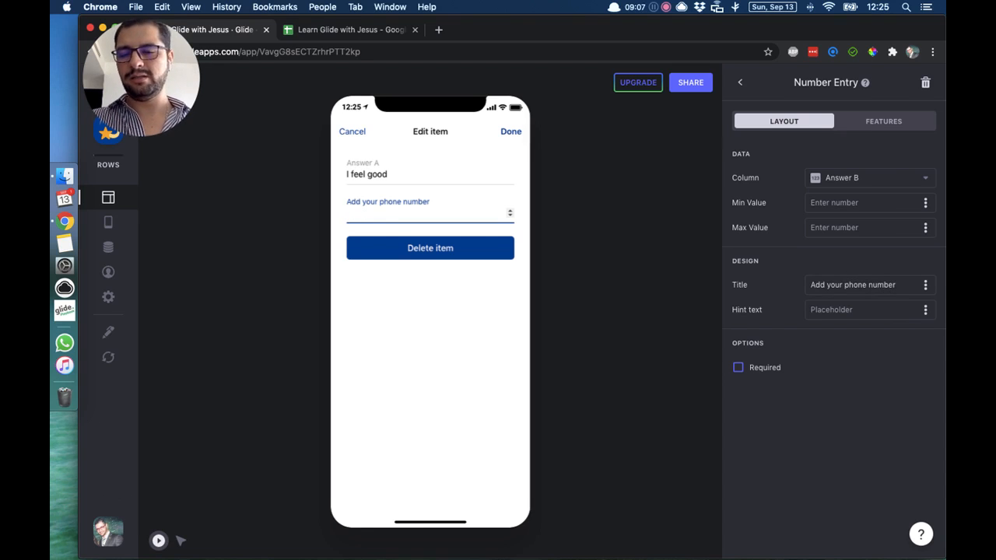
text(59595939)
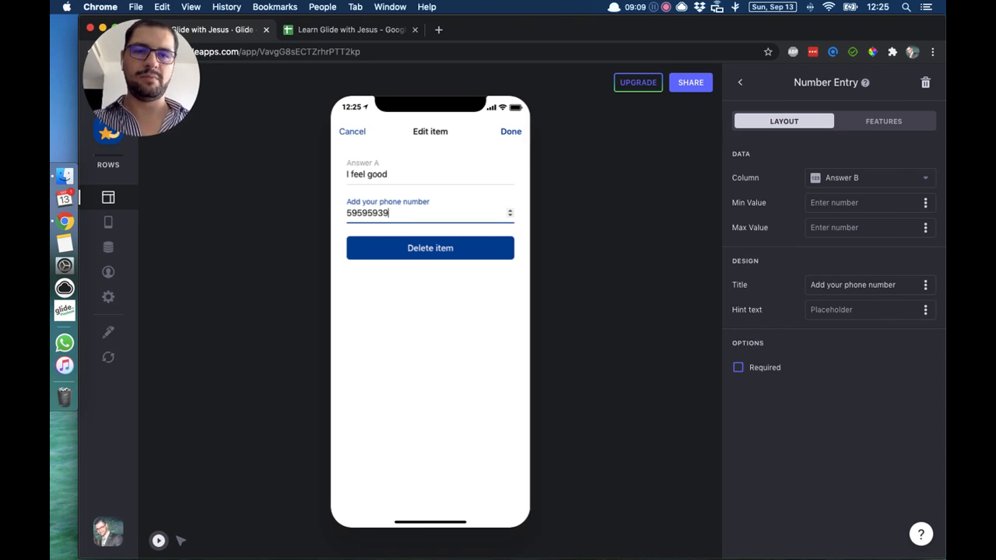
Add a Date Time component for the timestamp column to the edit screen.
click(740, 82)
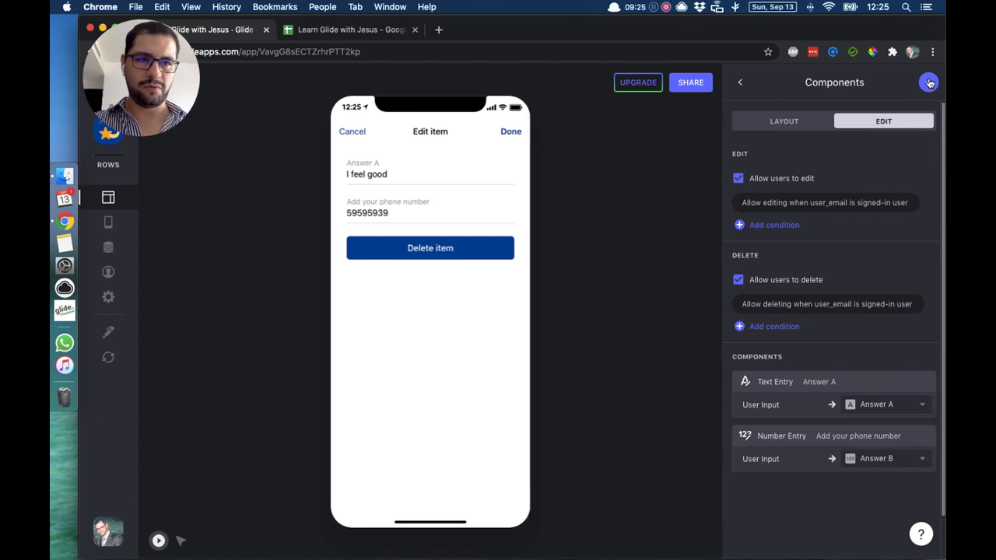
click(929, 82)
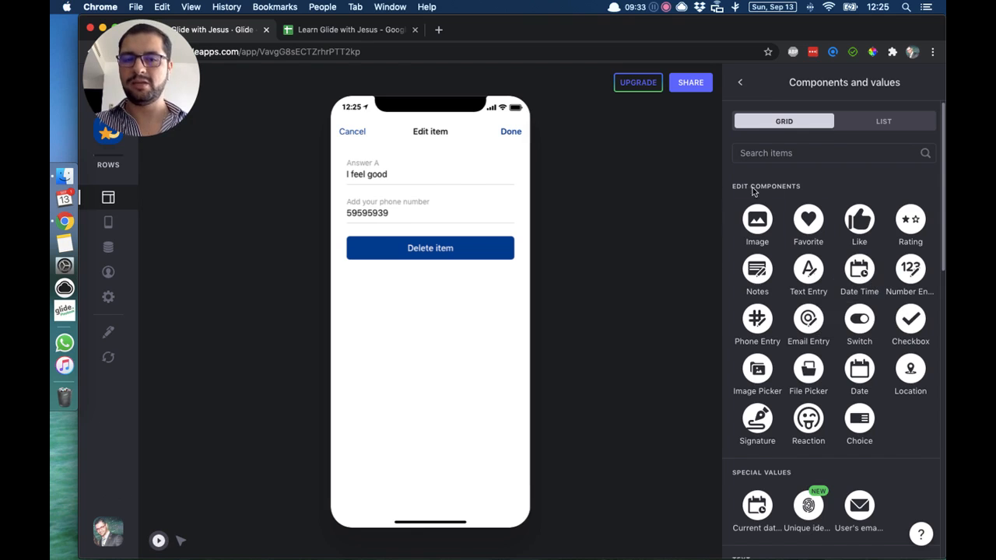
scroll(816, 303, down, 10)
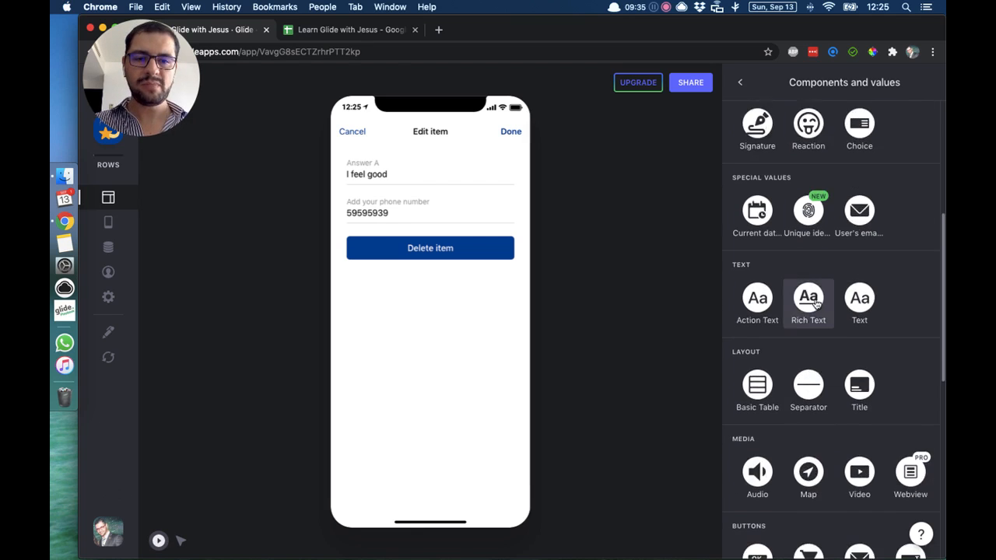
scroll(810, 296, down, 3)
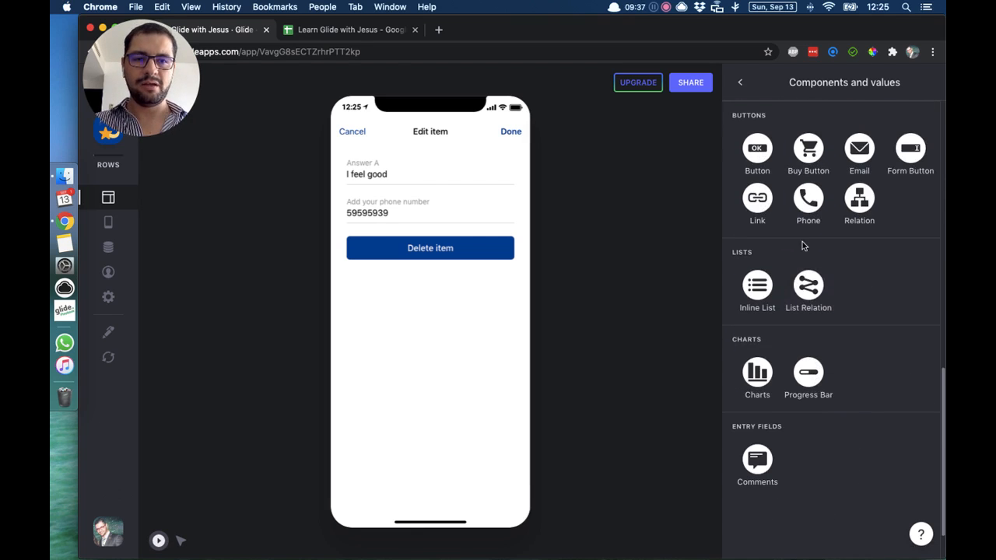
scroll(803, 241, up, 8)
scroll(901, 389, up, 6)
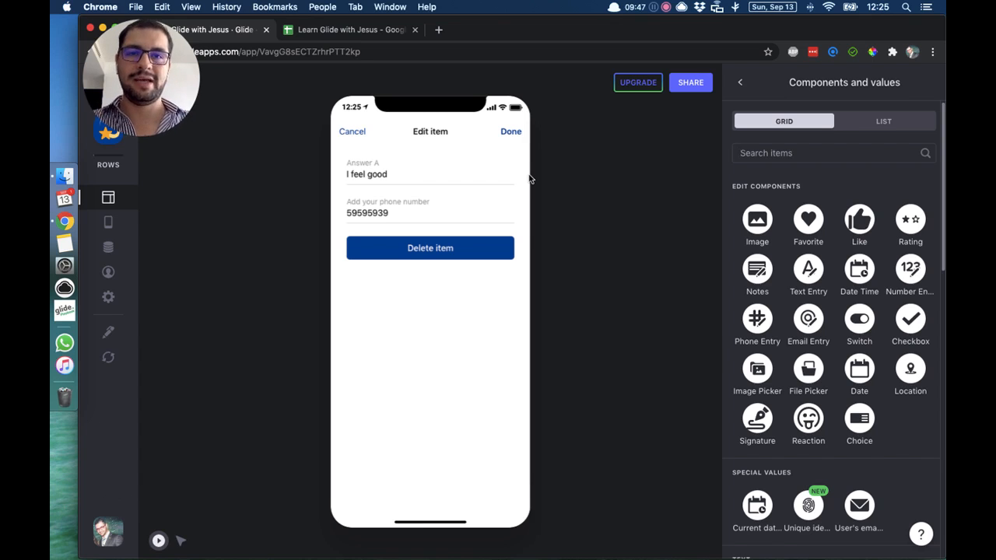
click(873, 276)
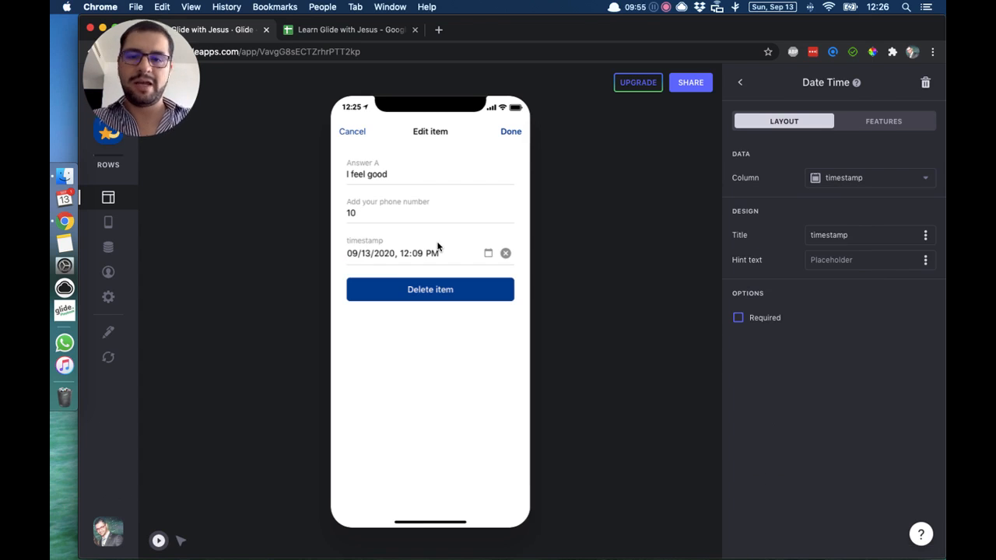
Check the timestamp's date picker in the app preview, dismiss it without changing the date and finish editing the item.
click(489, 253)
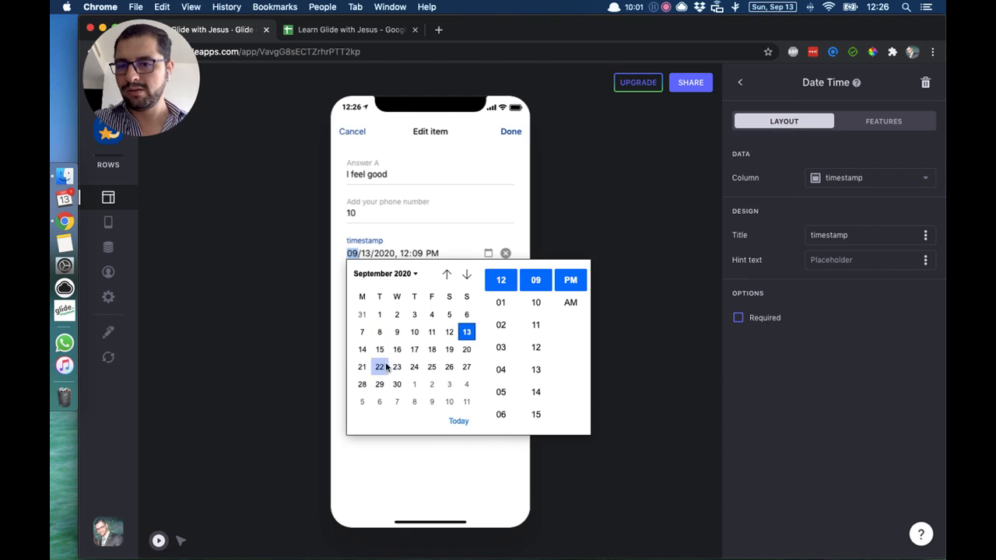
click(579, 182)
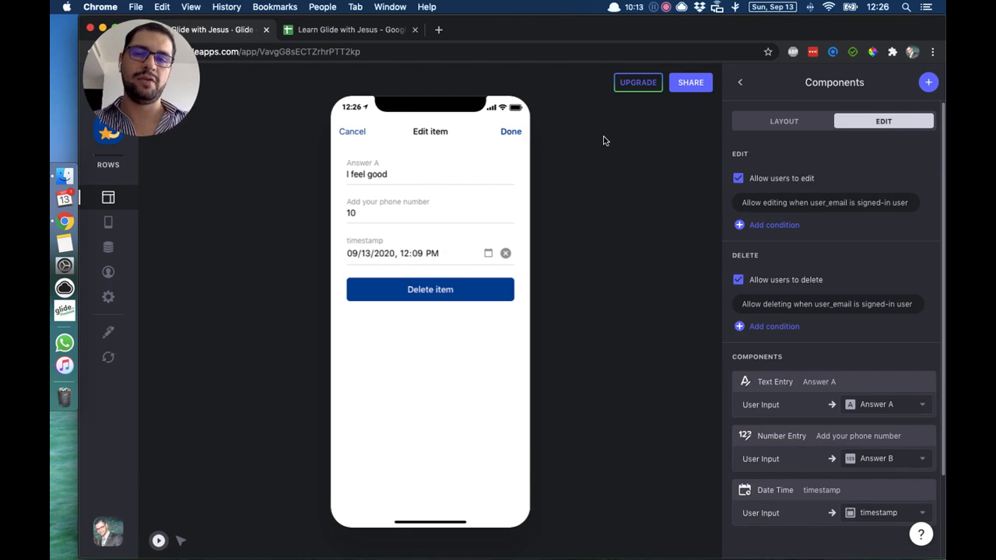
click(511, 132)
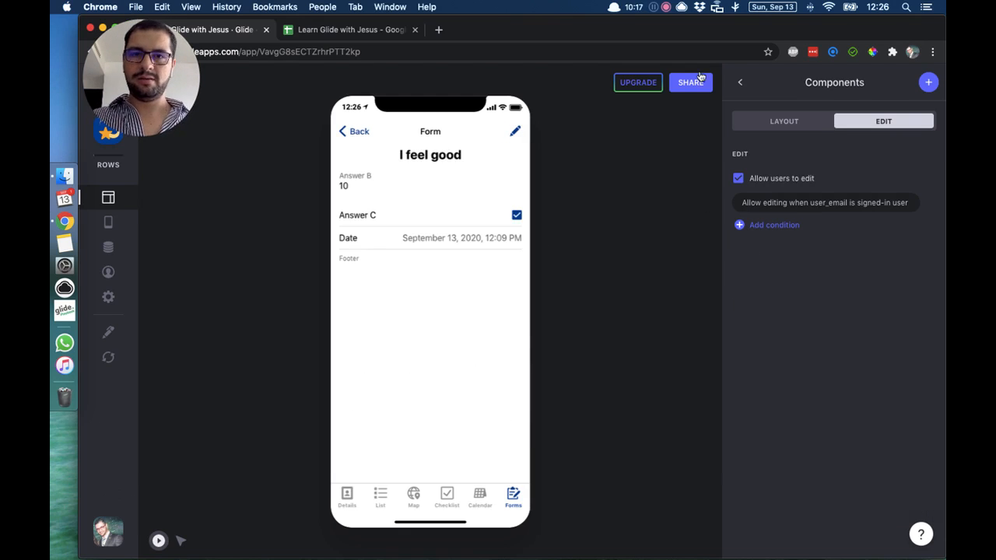